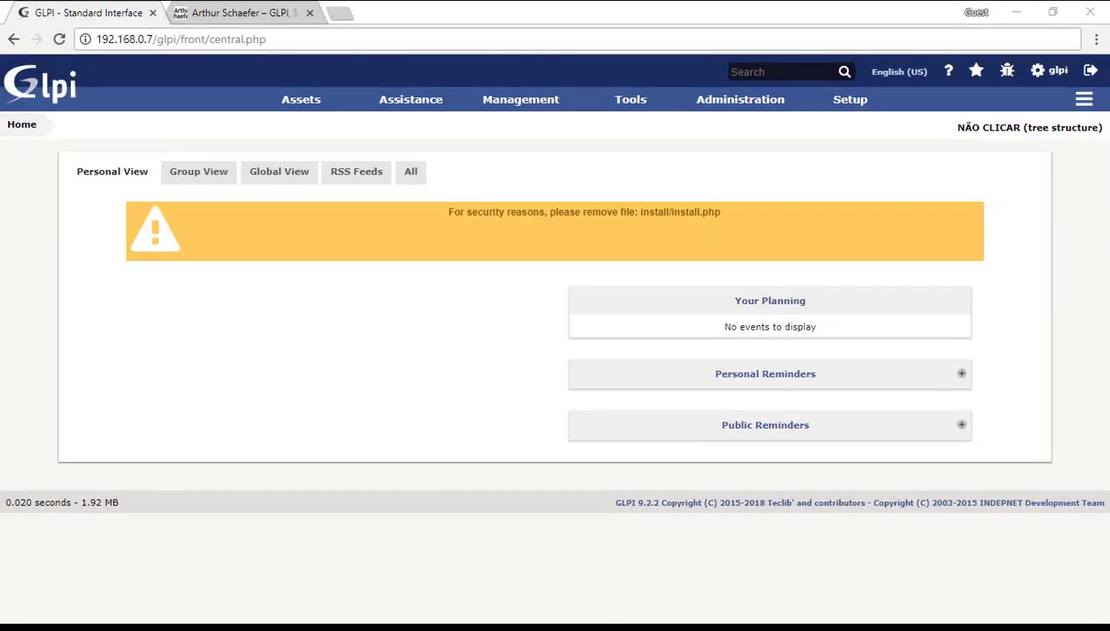
Step: Leave the blog page, return to GLPI and go to Setup > Notifications
click(244, 16)
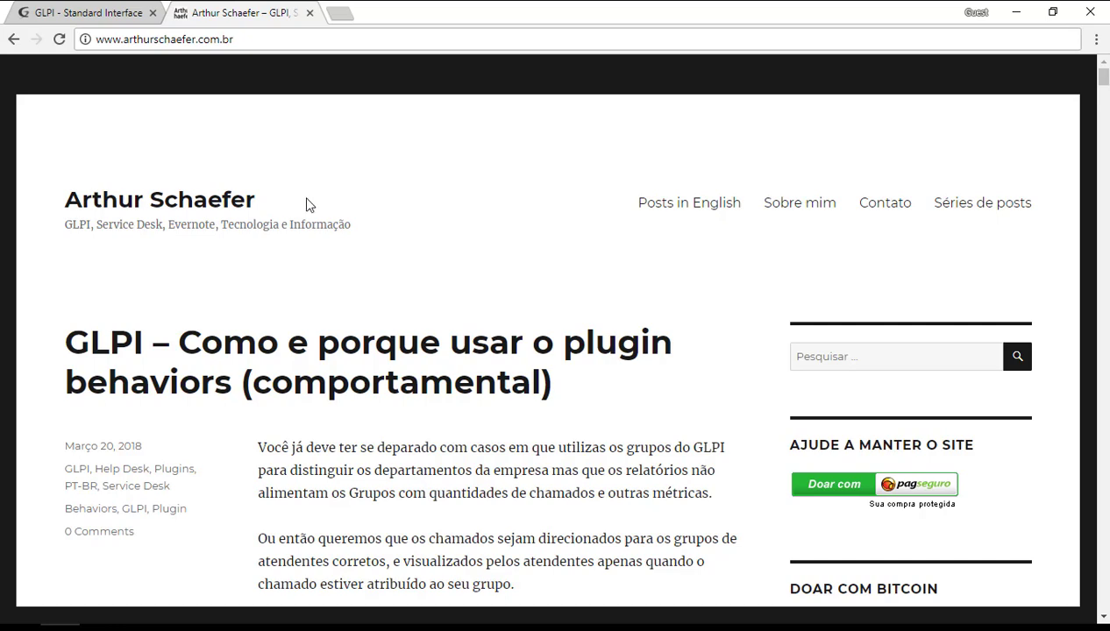
click(111, 15)
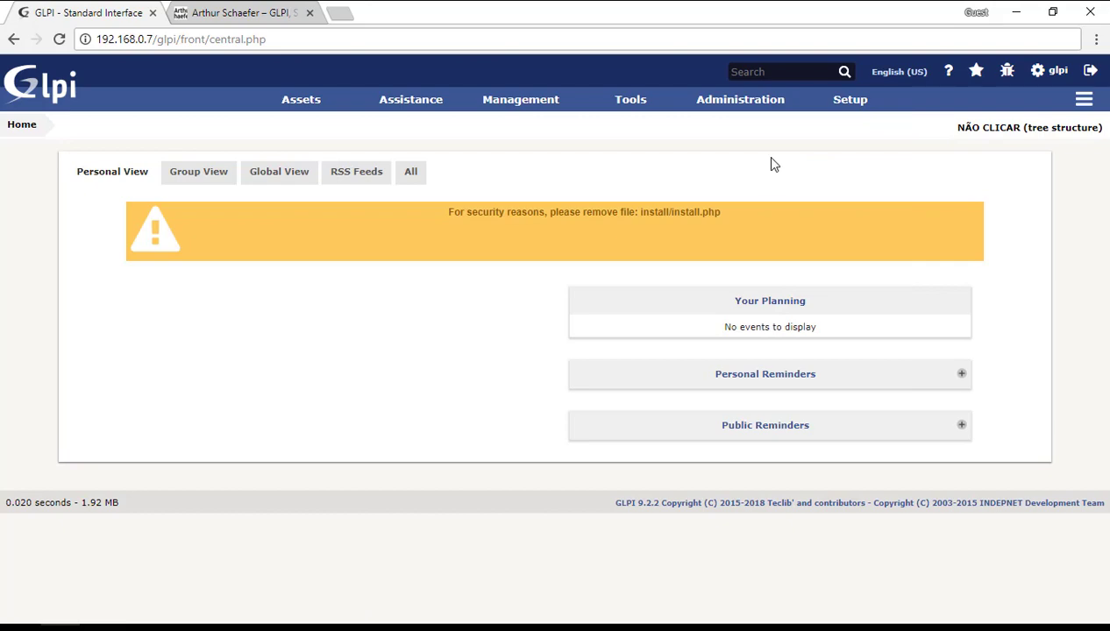
mouse_move(851, 110)
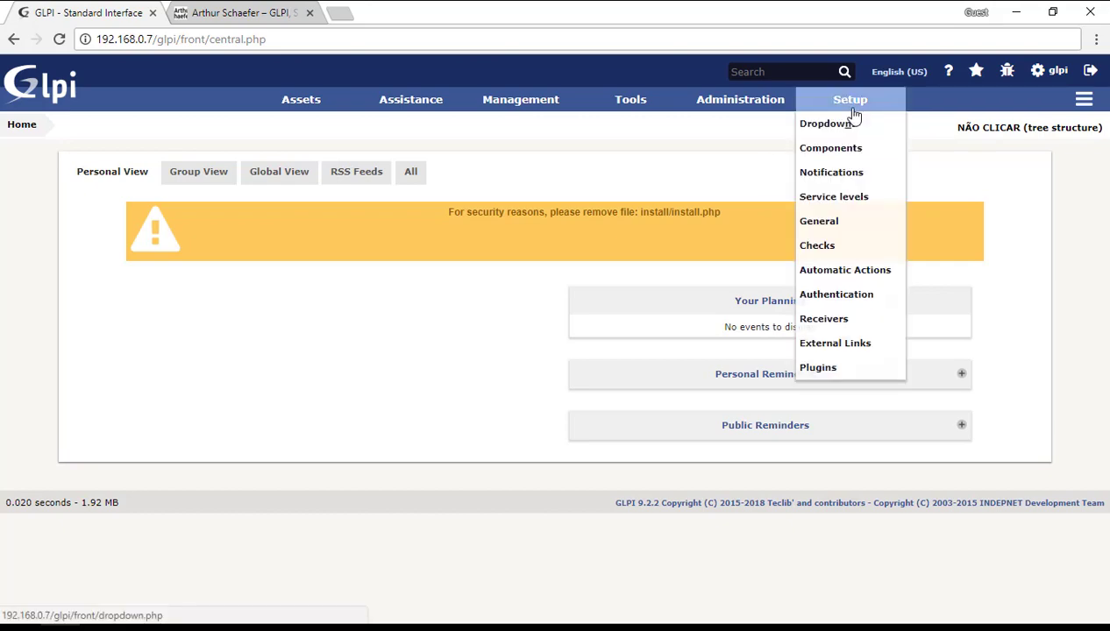
click(849, 174)
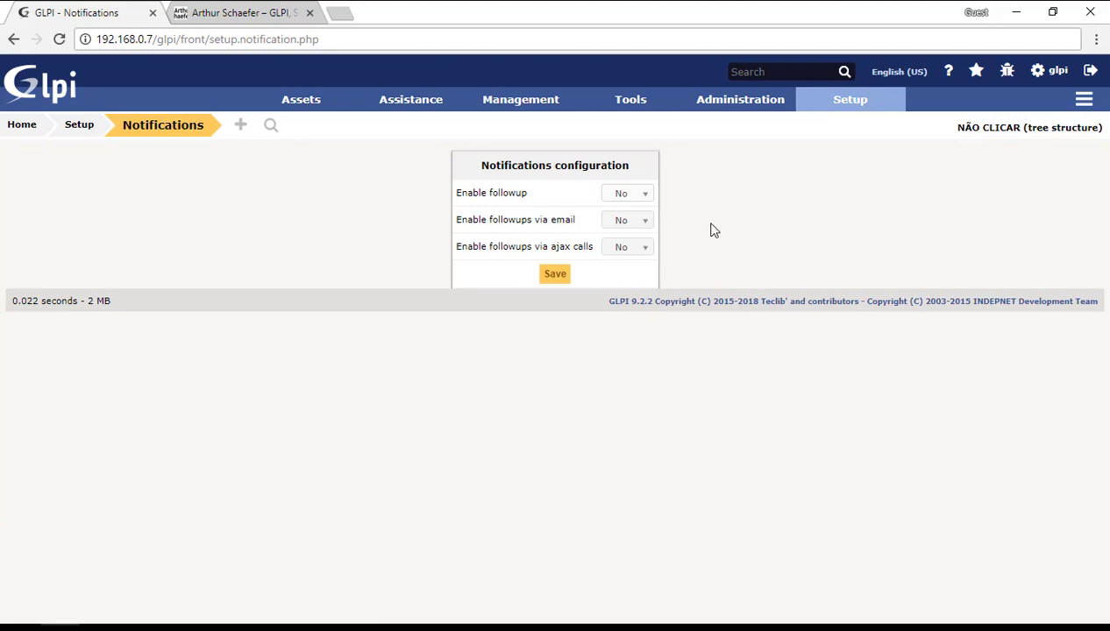
Step: Set Enable followup and Enable followups via ajax calls to Yes, then save
click(627, 194)
click(621, 228)
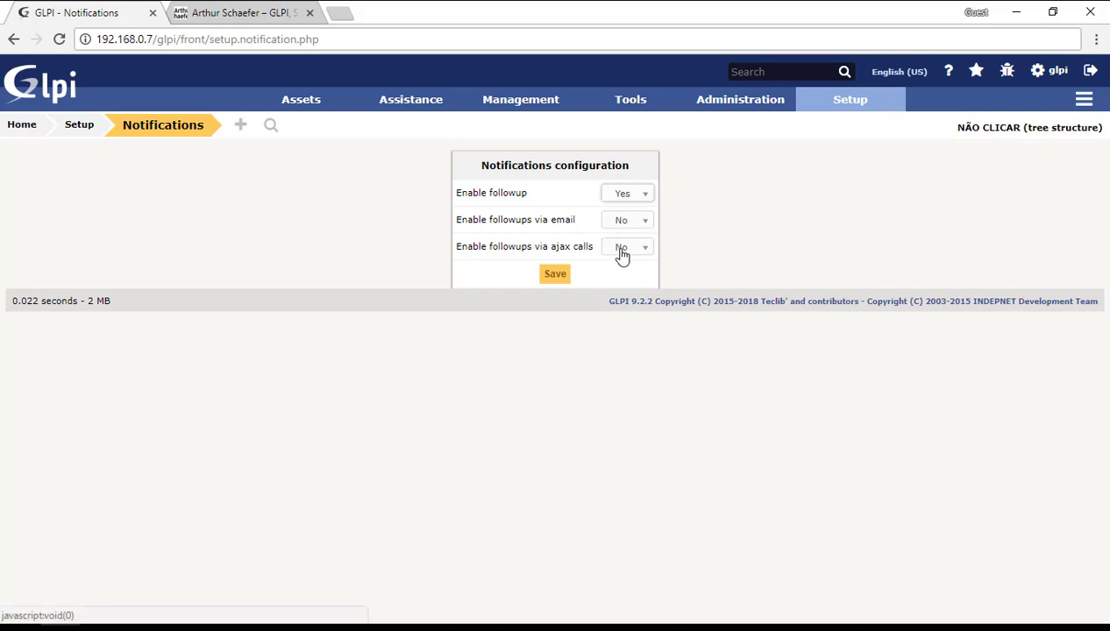
click(622, 252)
click(629, 283)
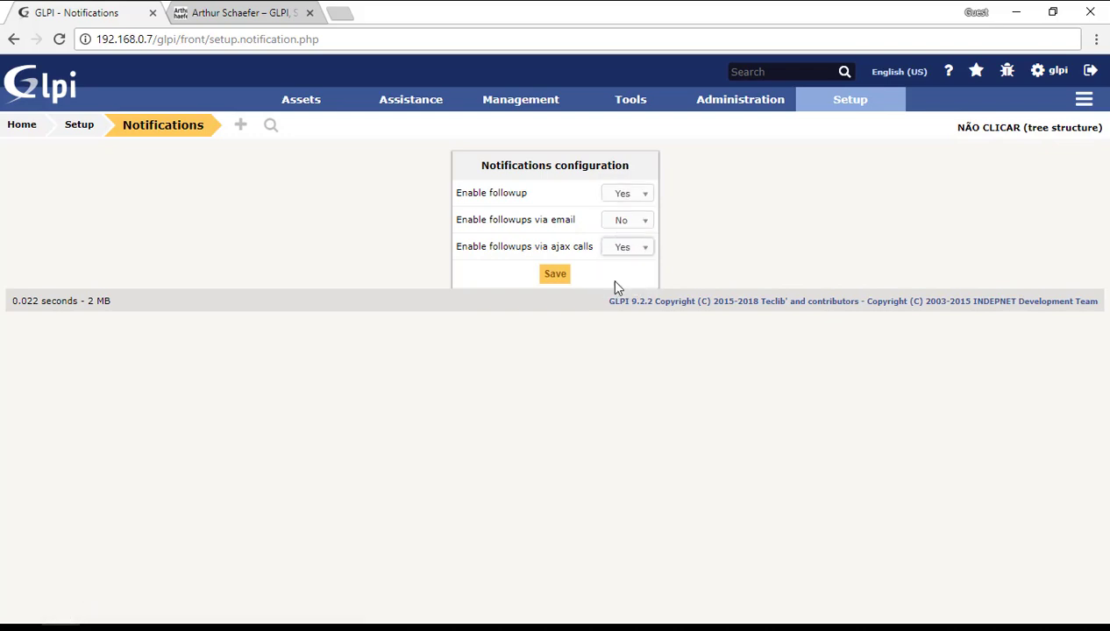
click(556, 275)
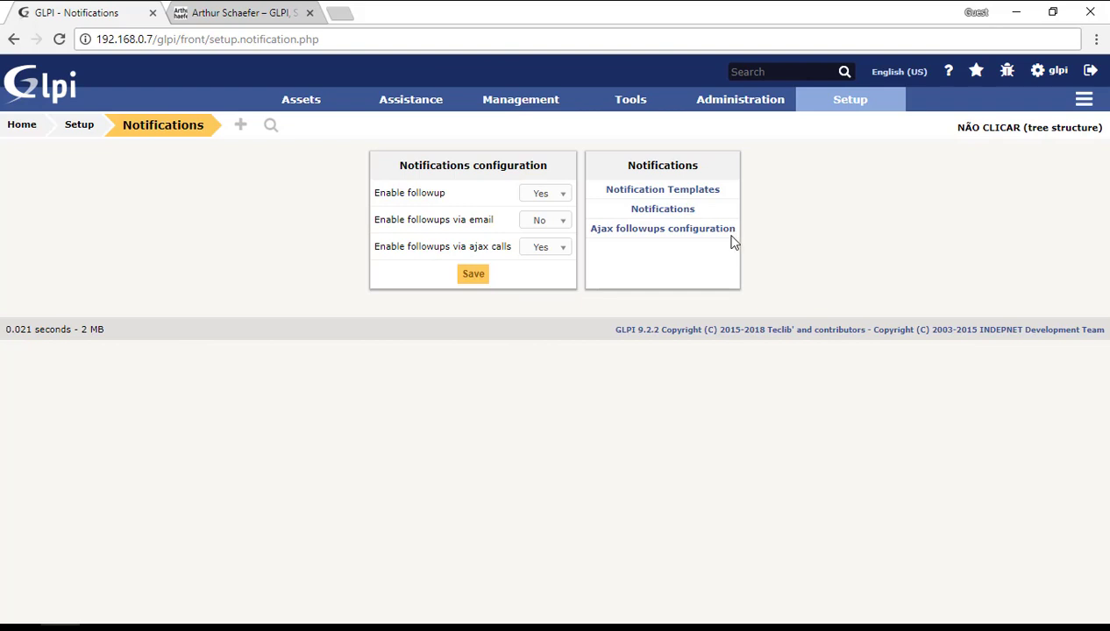
Step: In Ajax followups configuration, save Sound A as default sound with a 5-second check interval
click(702, 232)
click(642, 208)
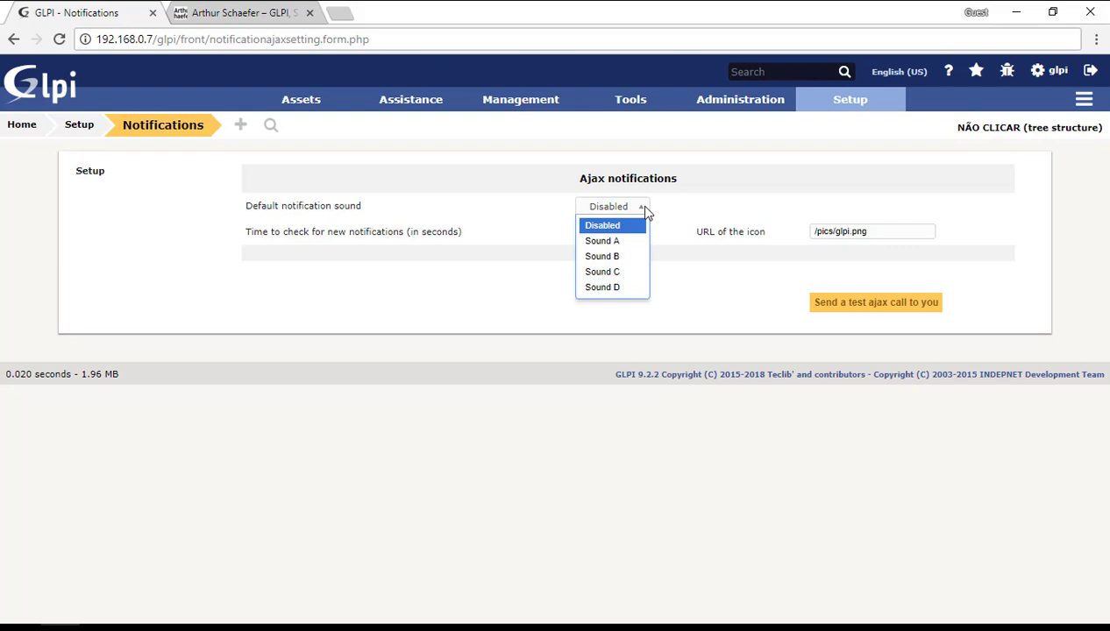
click(605, 241)
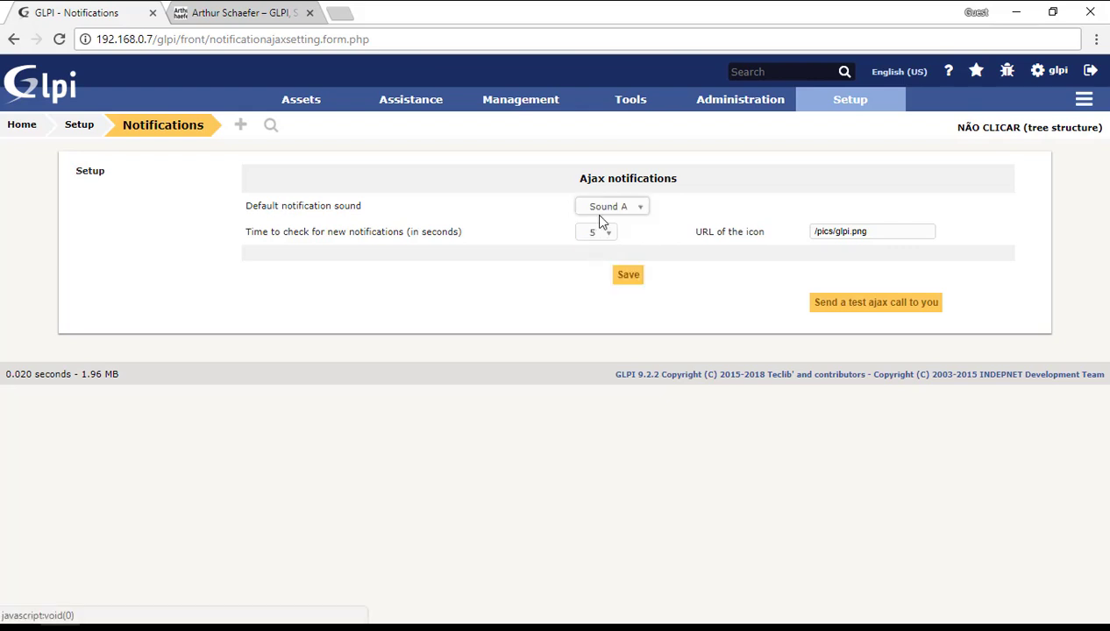
click(621, 276)
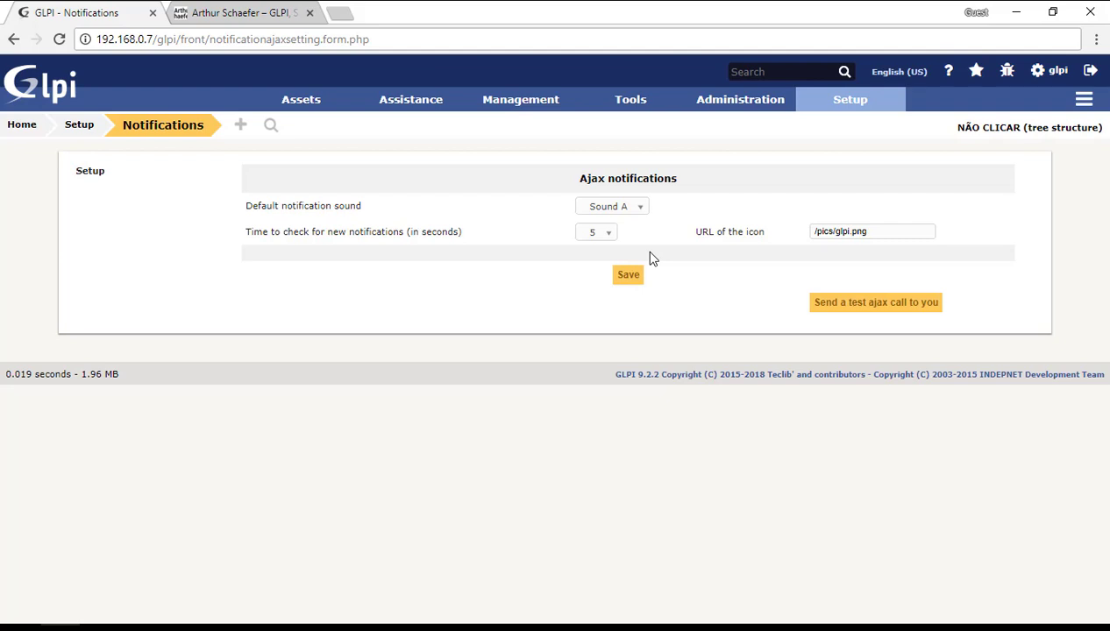
click(624, 209)
click(708, 211)
click(636, 274)
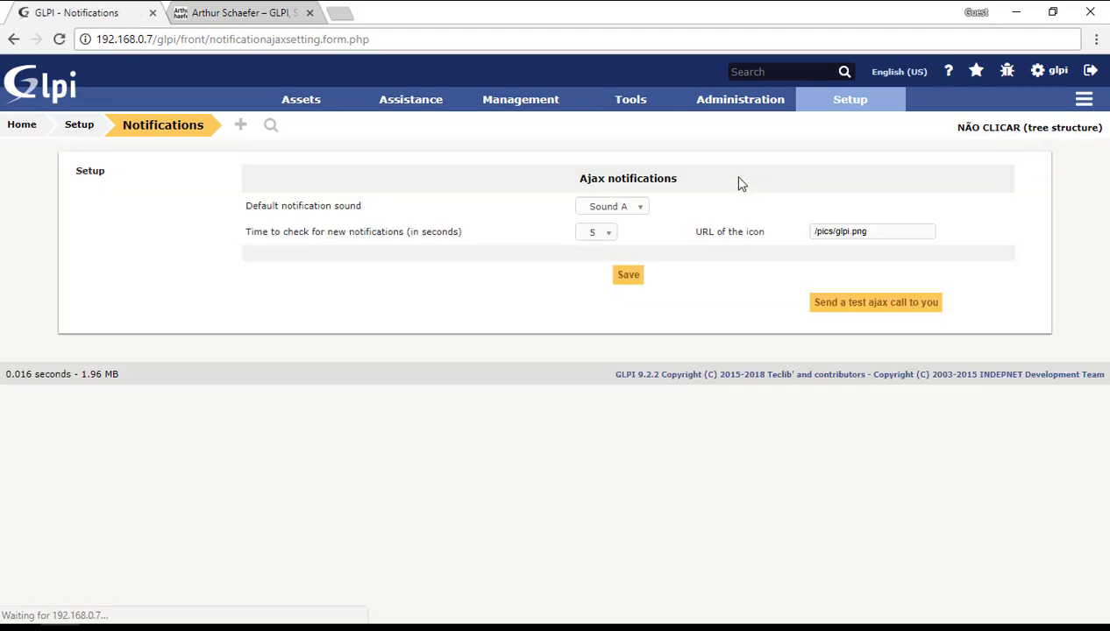
Step: Add a new Ticket notification template named 'Test Ajax 1'
mouse_move(837, 105)
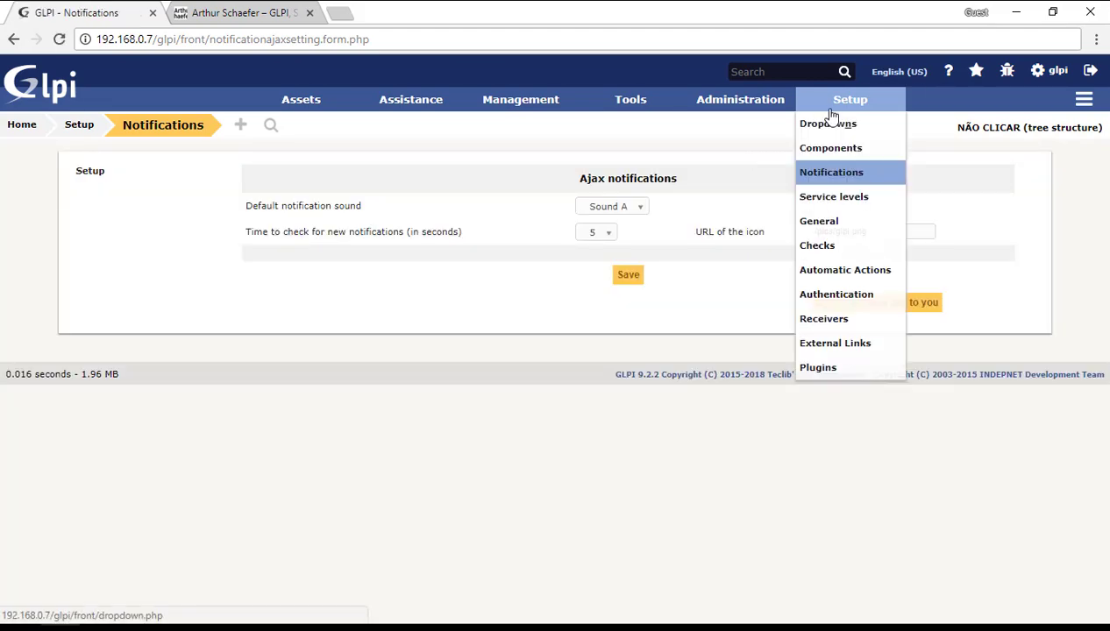
click(837, 178)
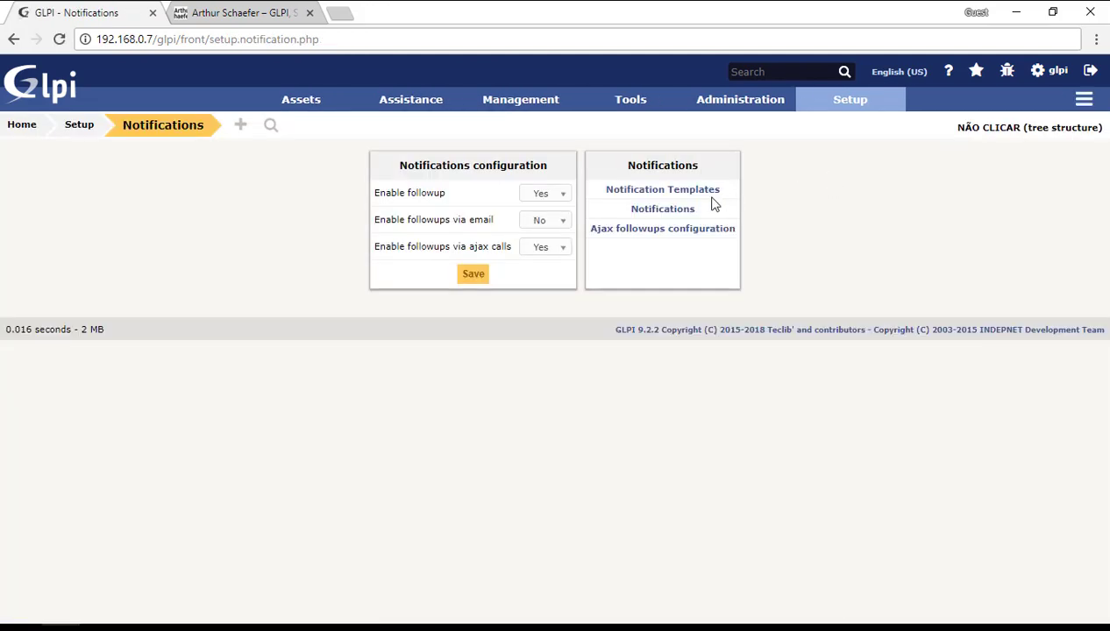
click(688, 191)
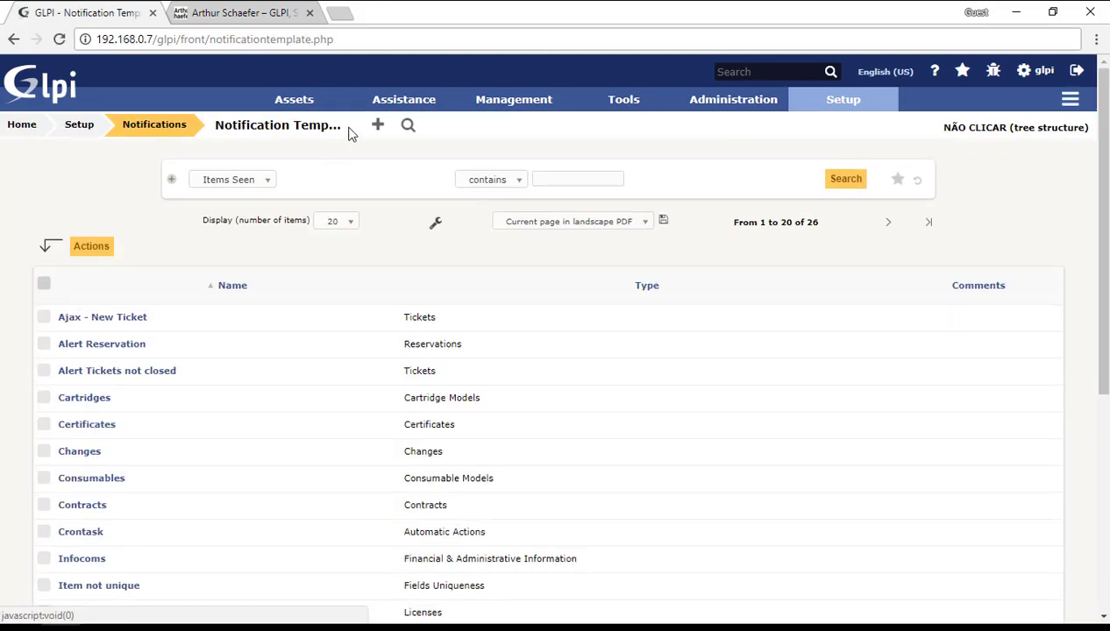
click(378, 125)
click(485, 239)
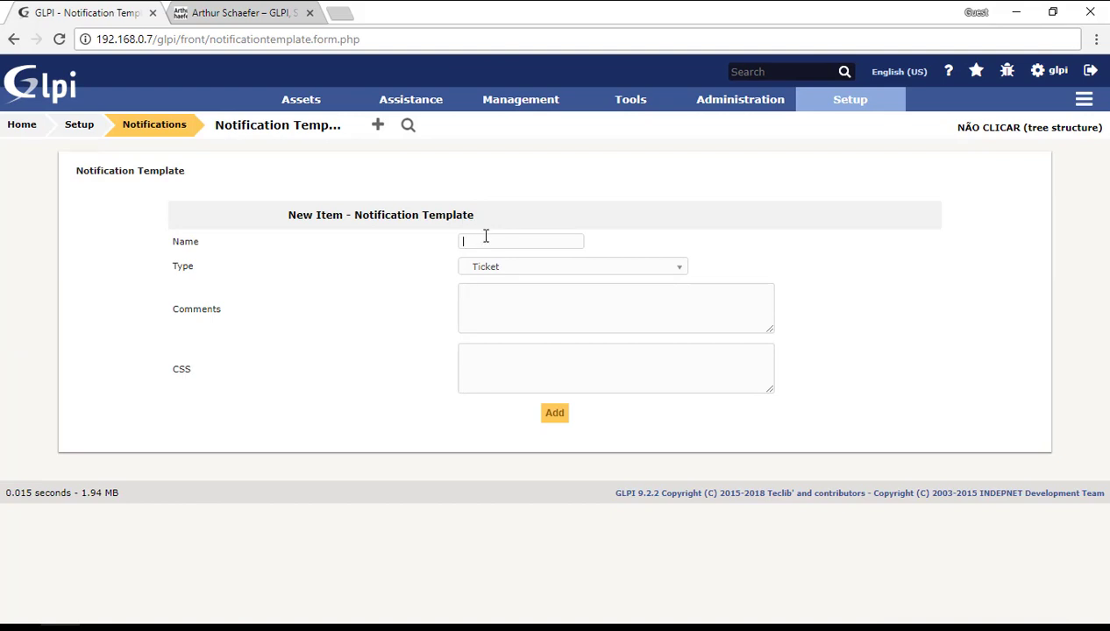
text(Test)
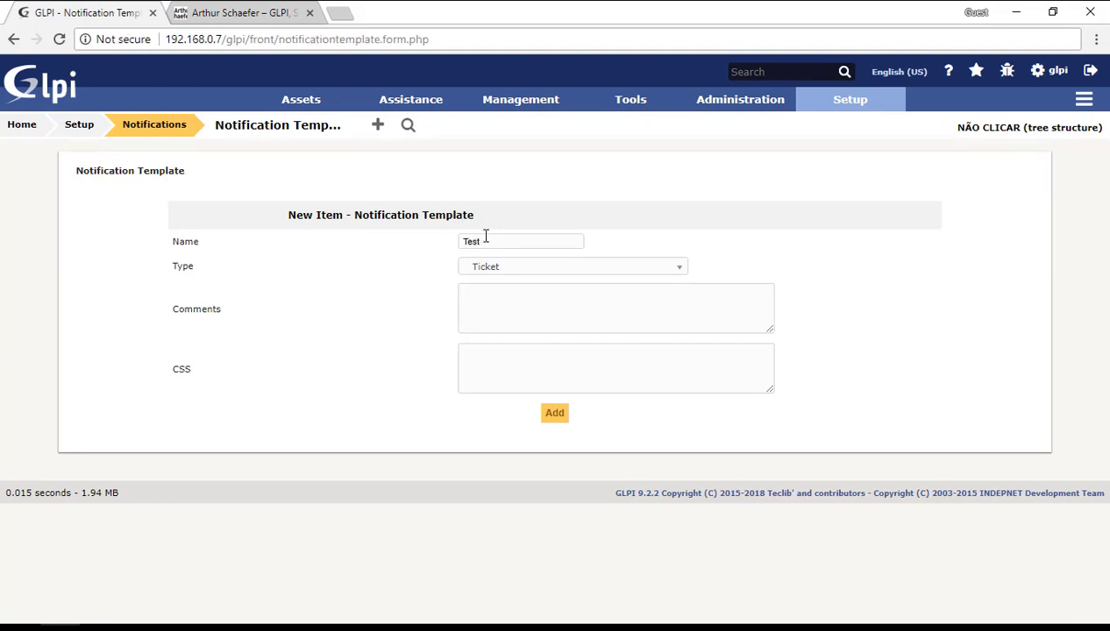
text( Ajax 1)
click(553, 413)
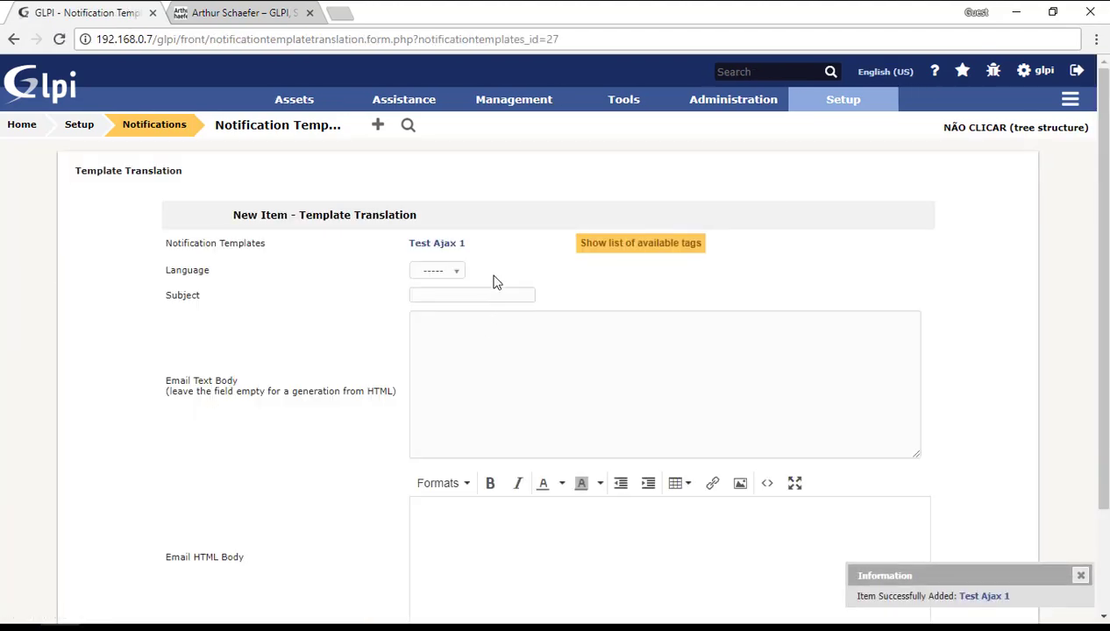
click(452, 244)
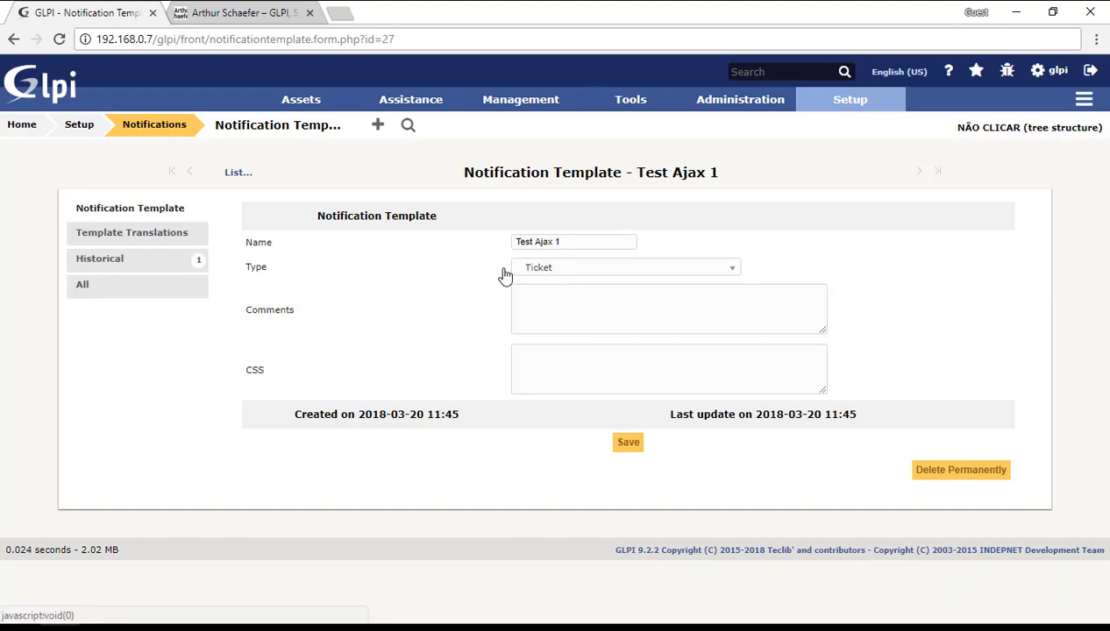
double_click(254, 268)
click(297, 274)
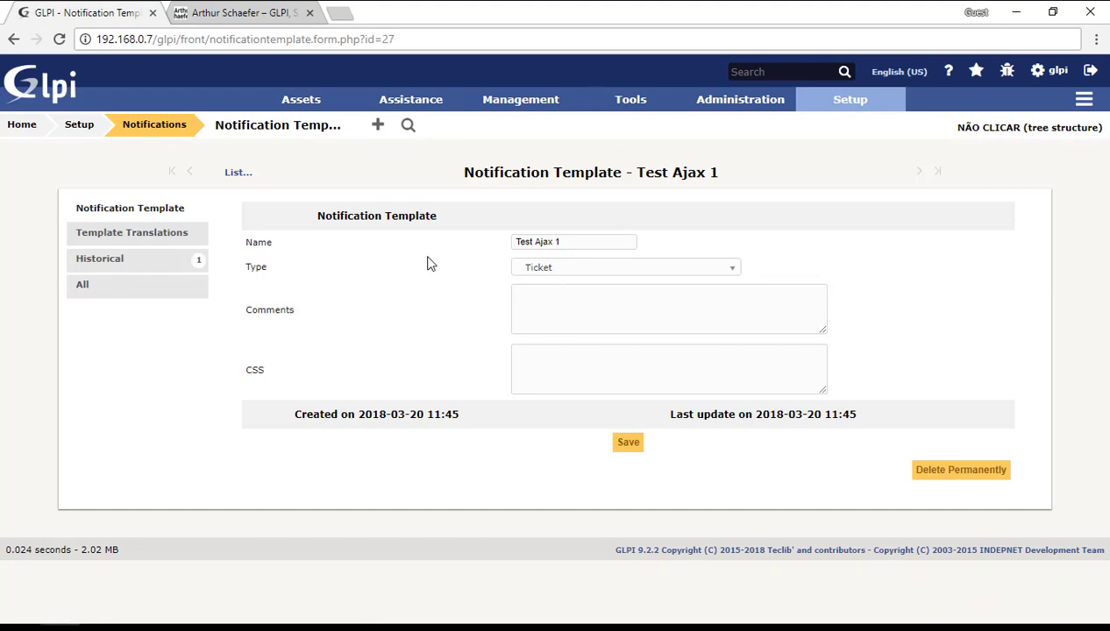
click(550, 277)
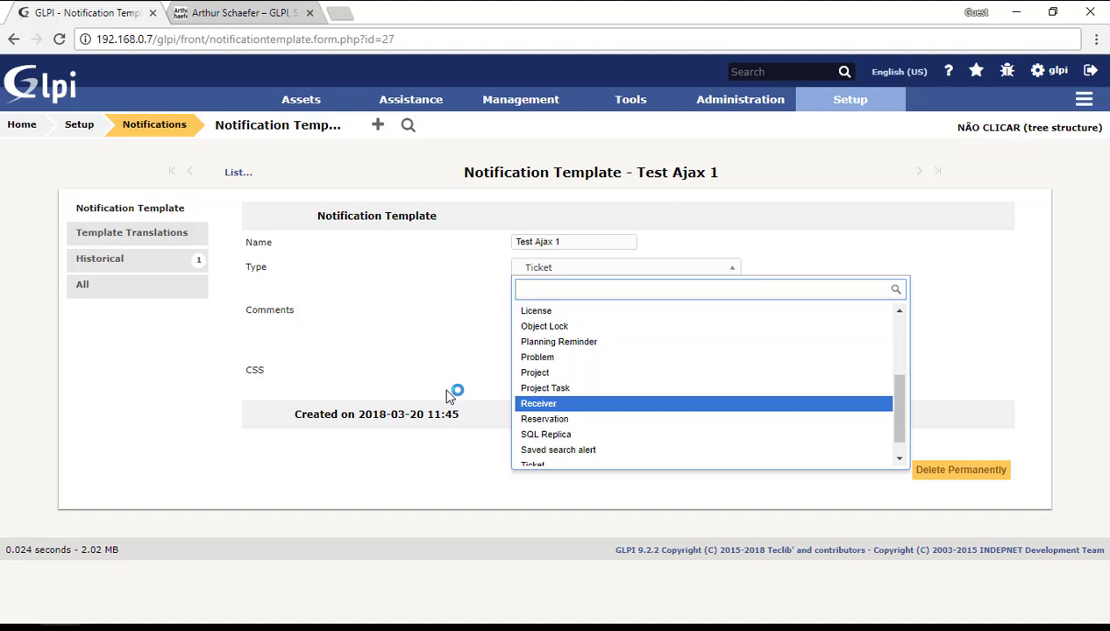
click(447, 394)
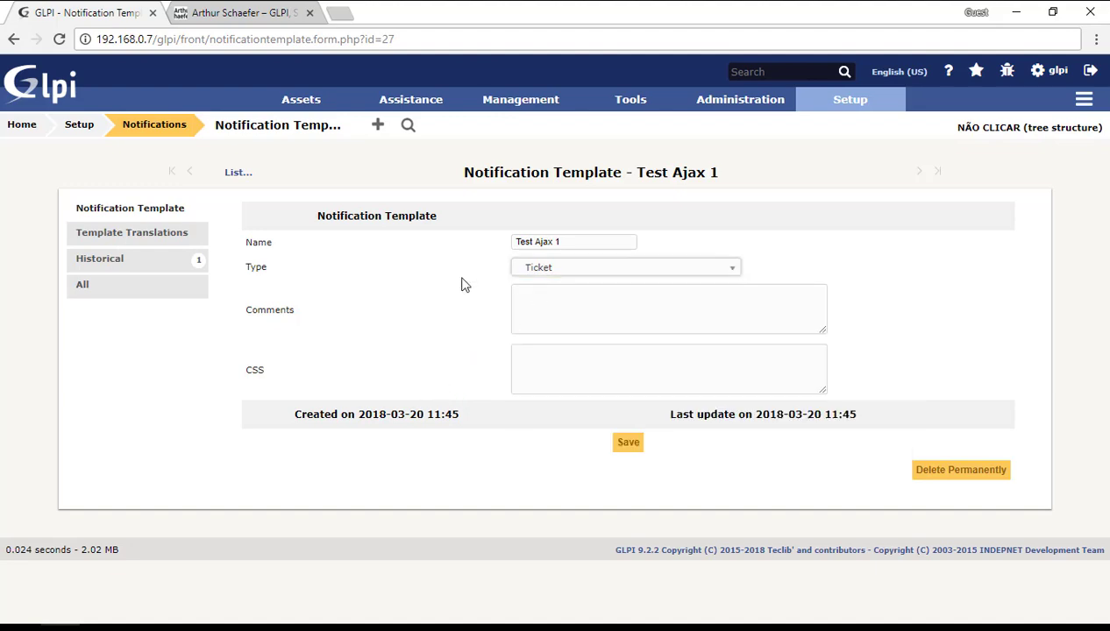
click(124, 208)
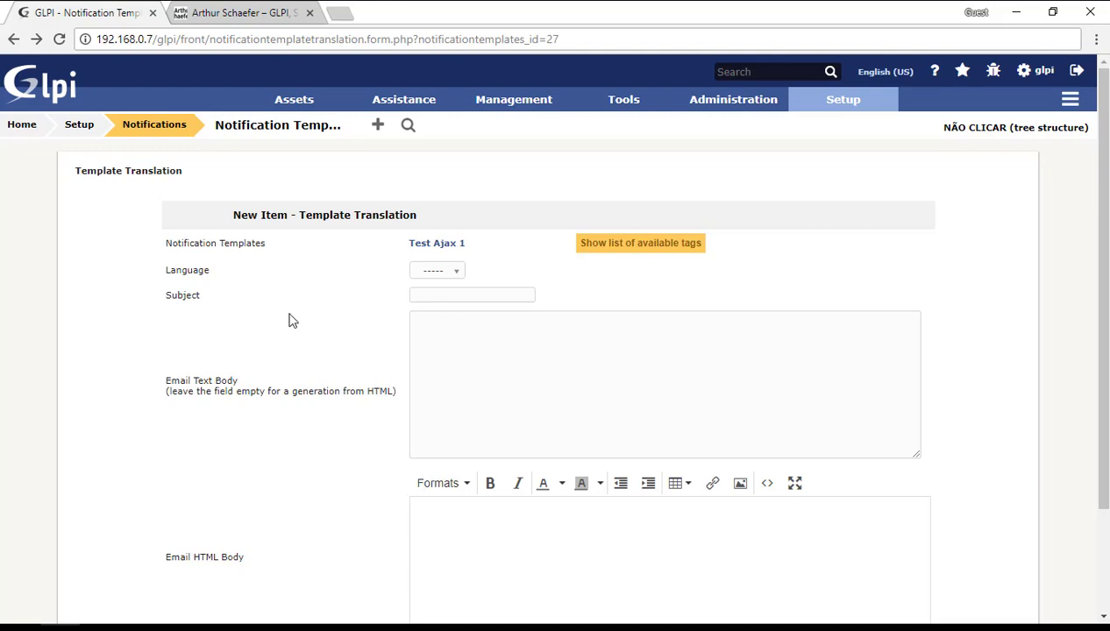
click(412, 294)
click(666, 252)
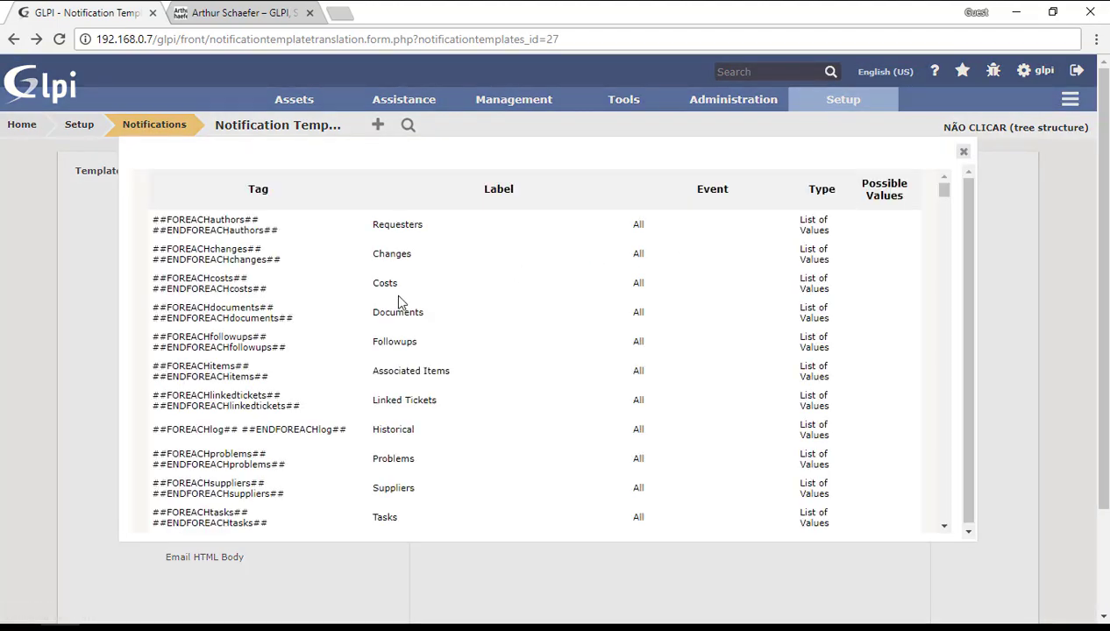
scroll(491, 304, down, 10)
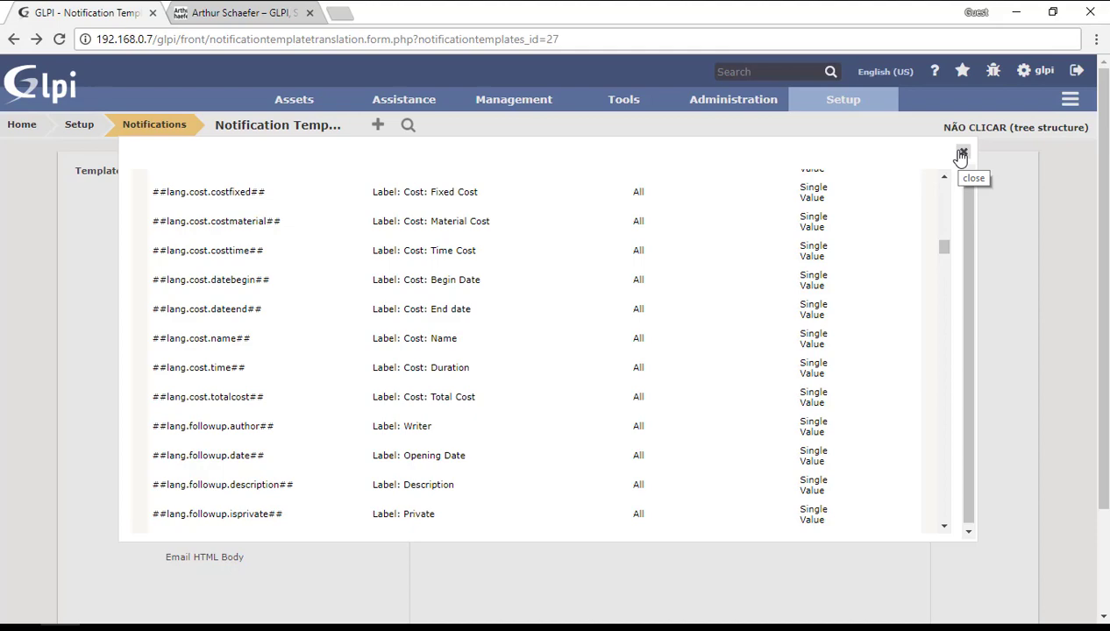
click(962, 156)
click(557, 349)
Step: Set the translation subject to ##ticket.action## ##ticket.title## using autocomplete
click(440, 299)
text(##)
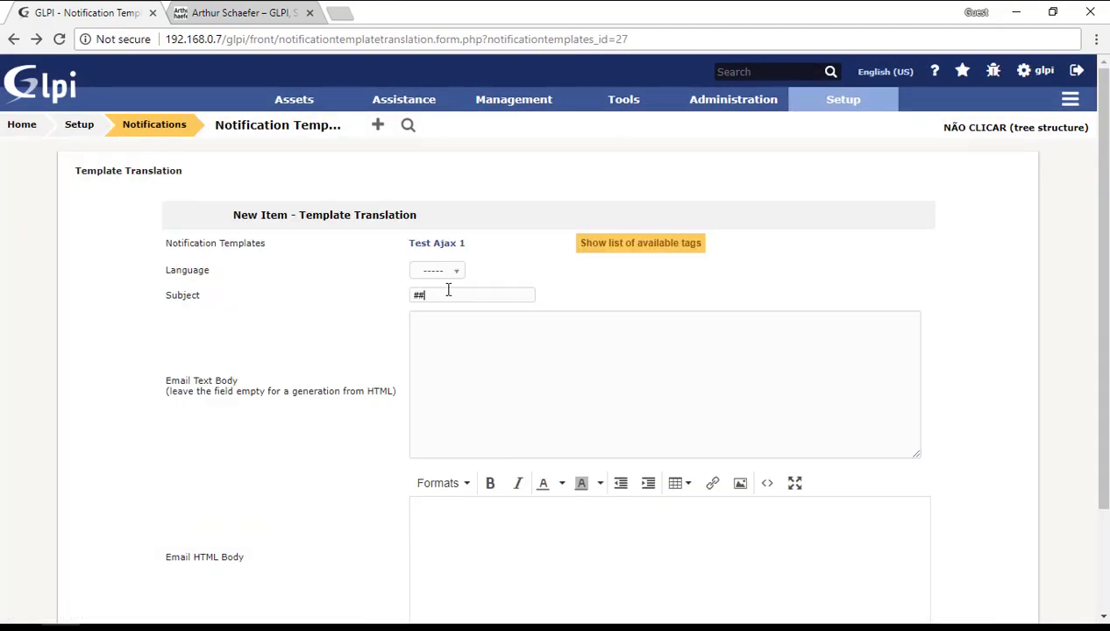
text(ticke)
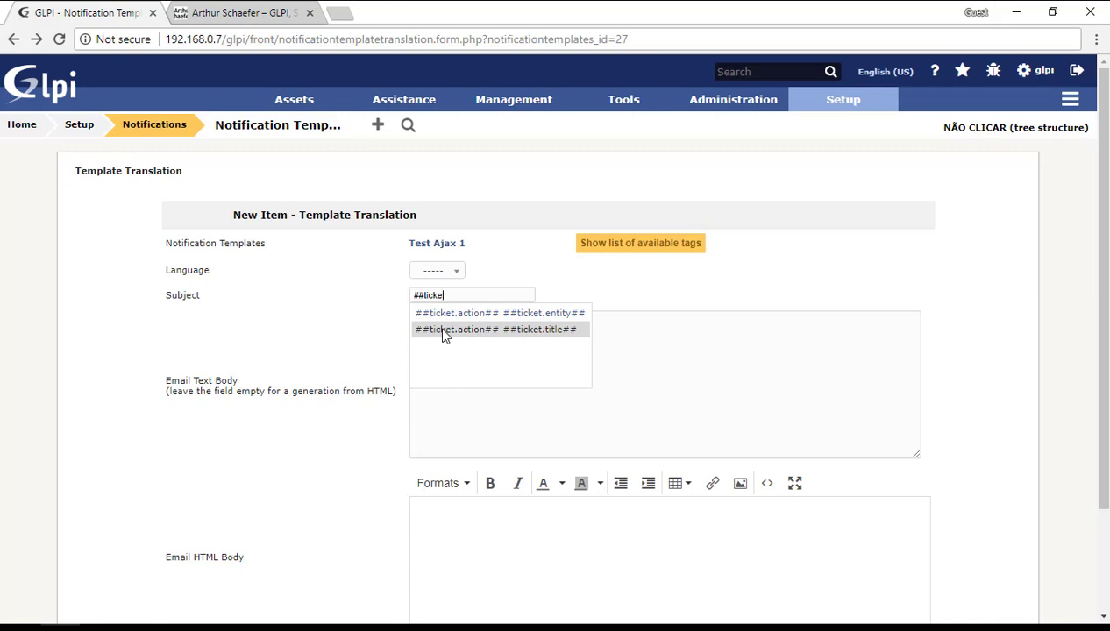
click(445, 330)
click(458, 333)
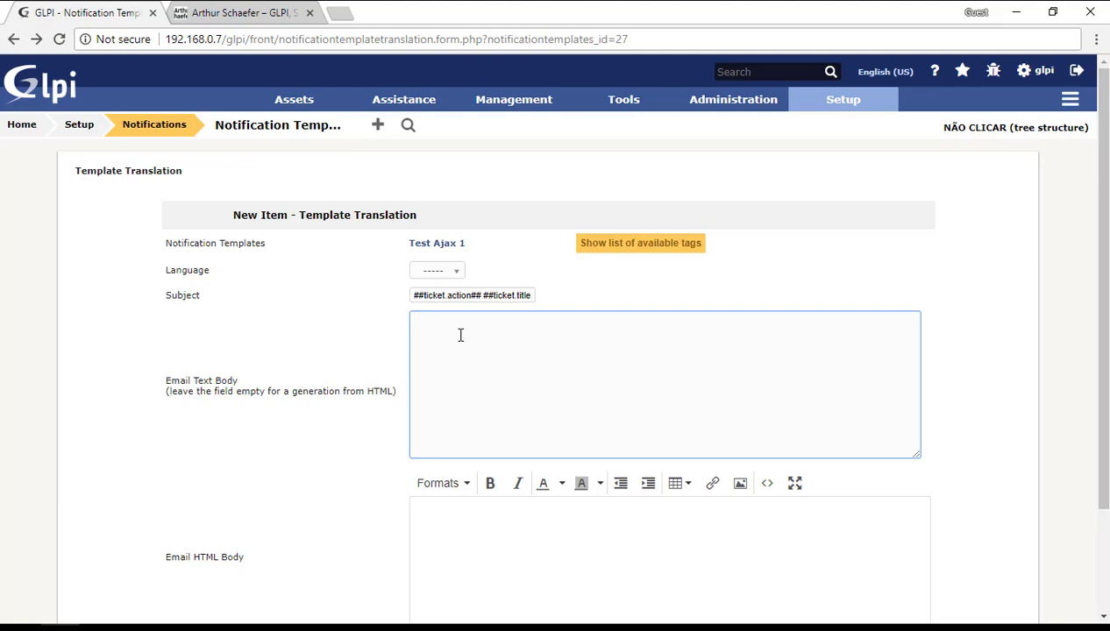
scroll(476, 362, down, 2)
Step: Copy the subject tags into the Email HTML Body and add the translation
click(485, 398)
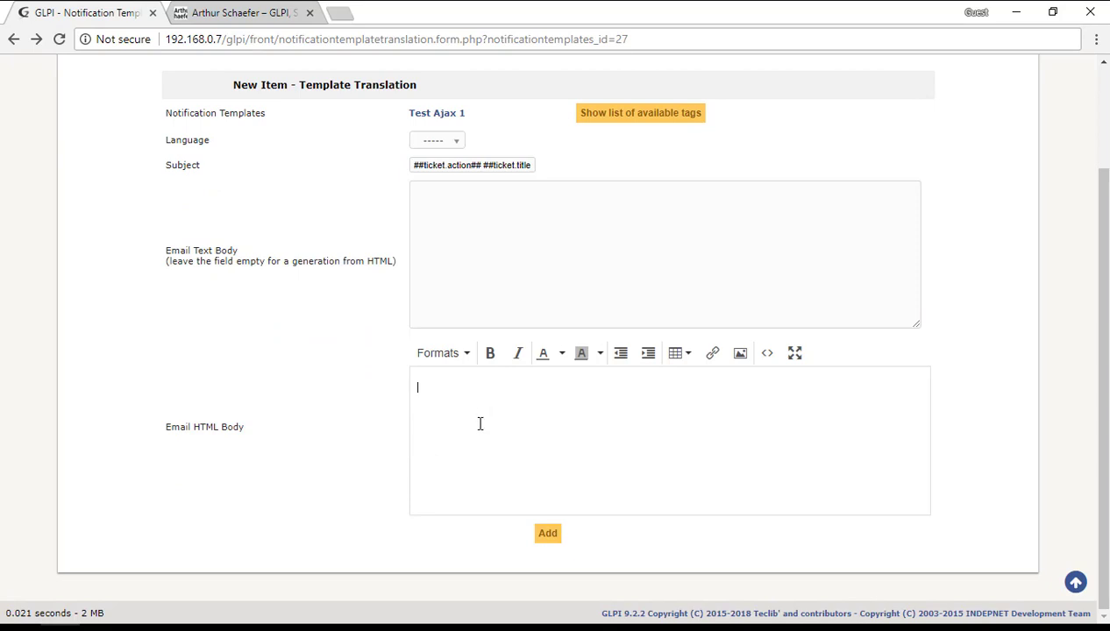
triple_click(496, 164)
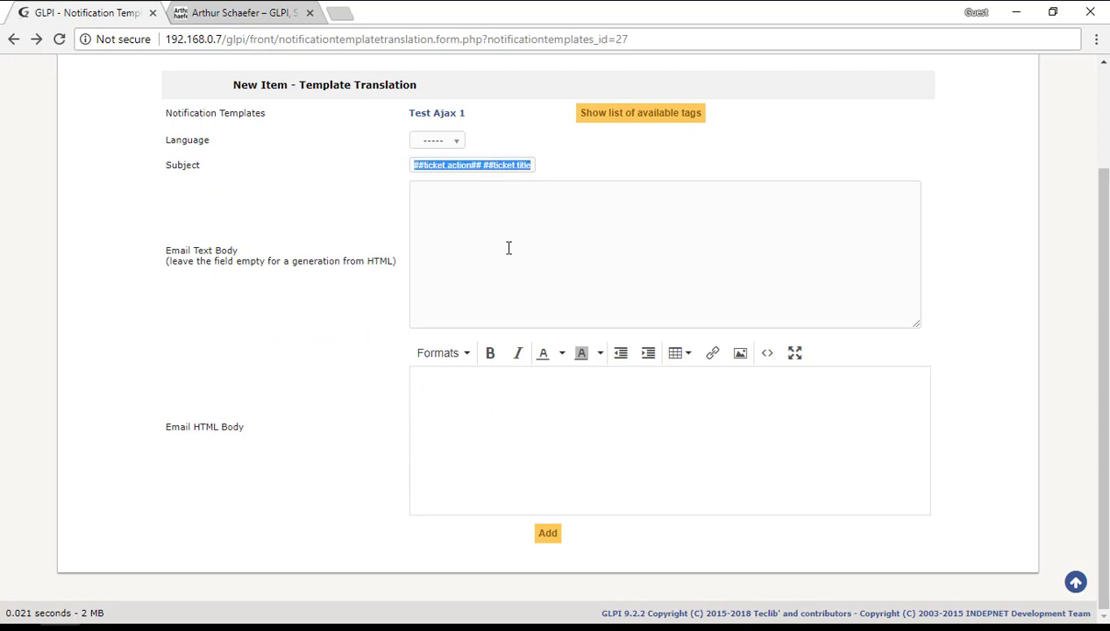
click(509, 409)
text(##ticket.action## ##ticket.title##)
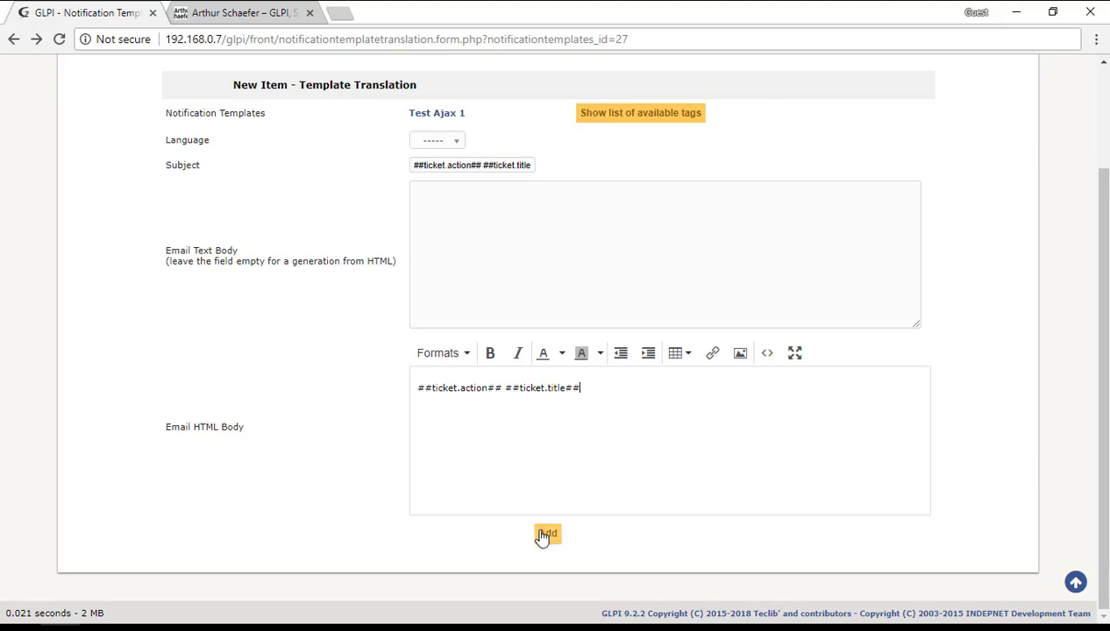
click(545, 535)
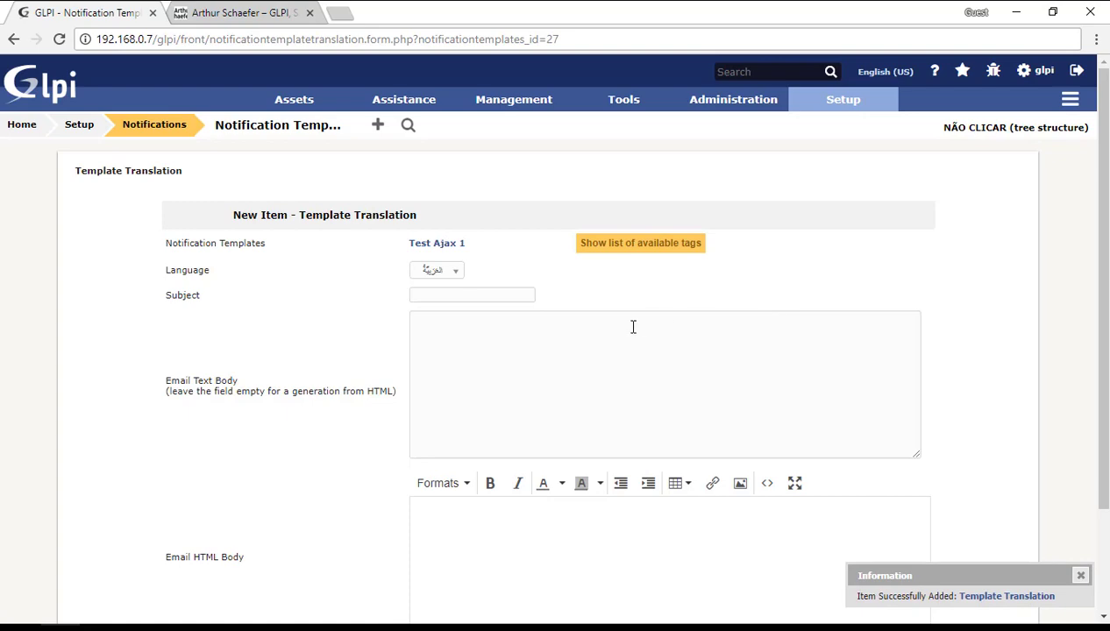
Step: Start a new notification named 'Test Ajax 1' and set Active to Yes
mouse_move(832, 127)
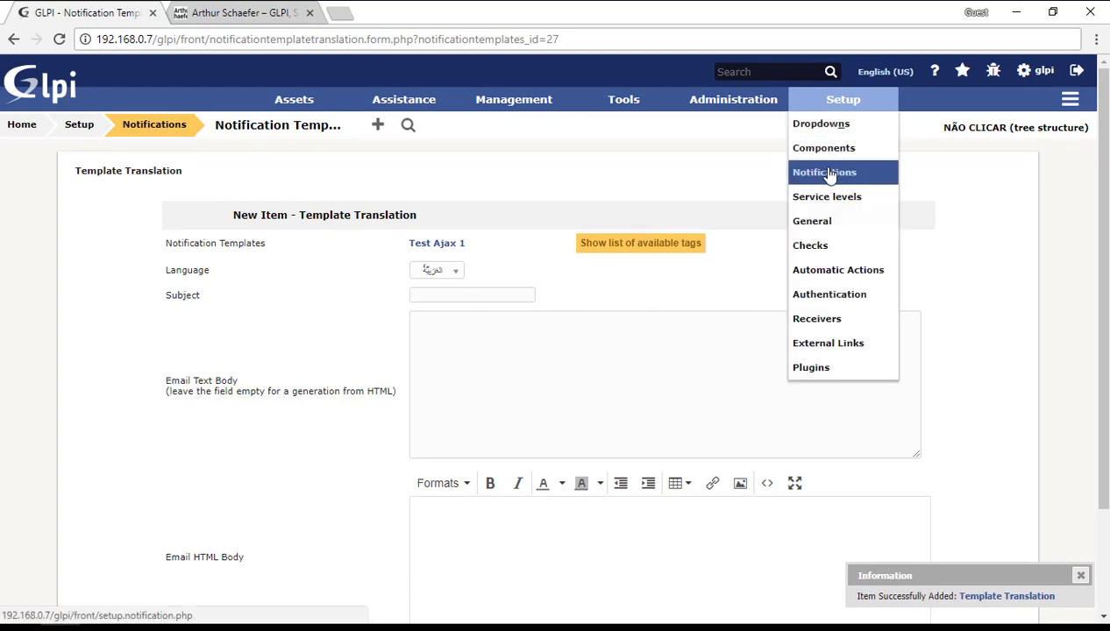
click(819, 166)
click(661, 211)
click(336, 128)
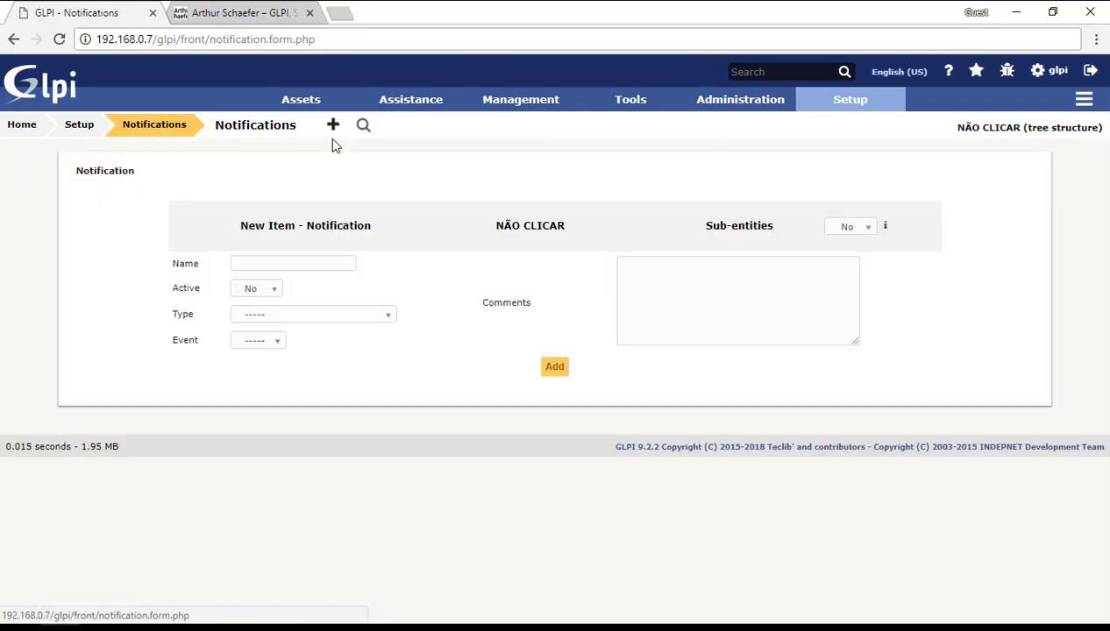
click(271, 256)
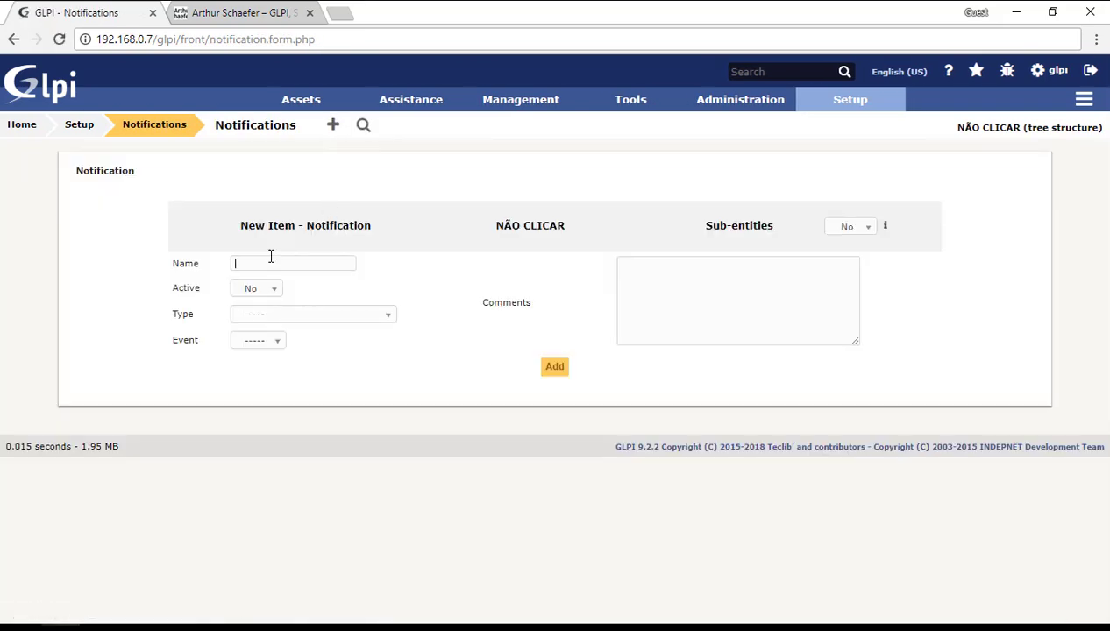
text(Test Ajax)
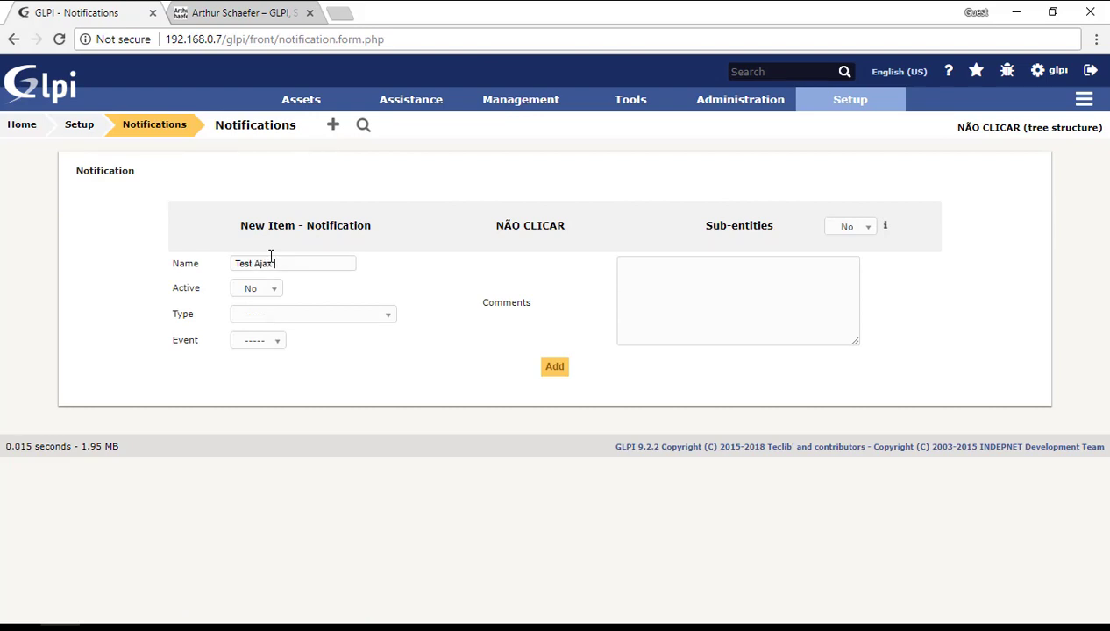
text( 1)
click(257, 293)
click(246, 323)
Step: Set Type Ticket, Event New Ticket and Sub-entities Yes, then add the notification
click(282, 318)
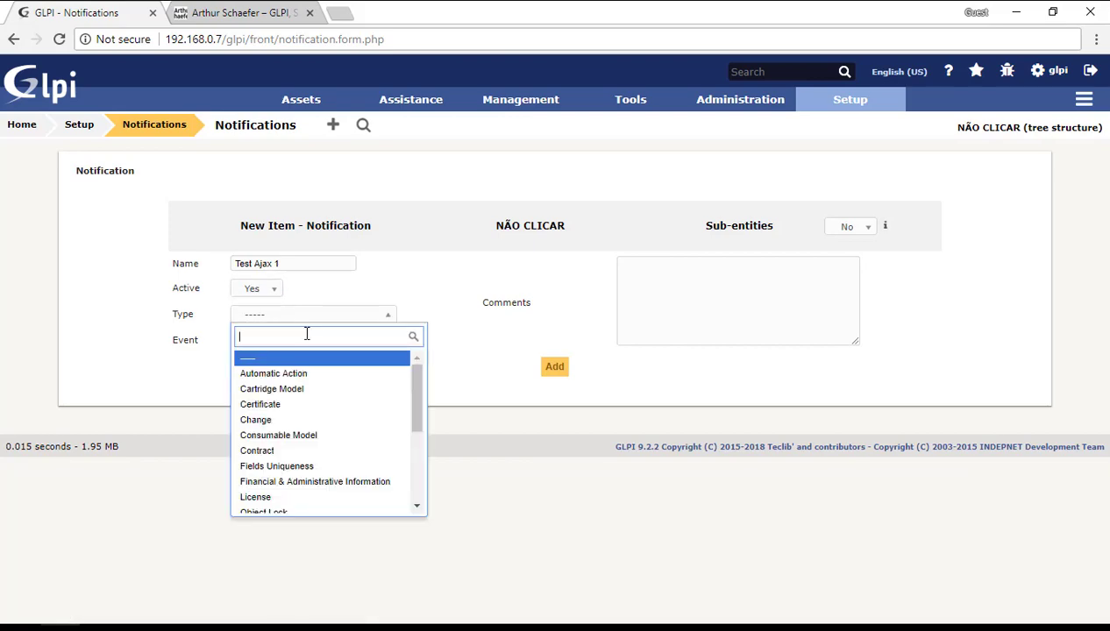
text(tick)
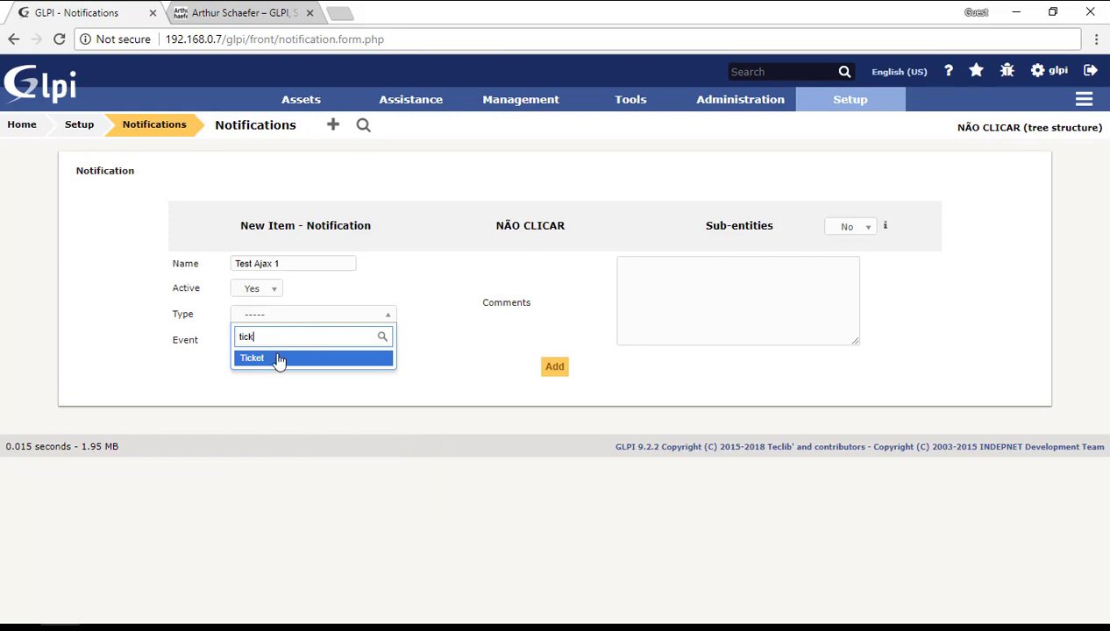
click(271, 357)
click(264, 346)
text(ne)
click(253, 416)
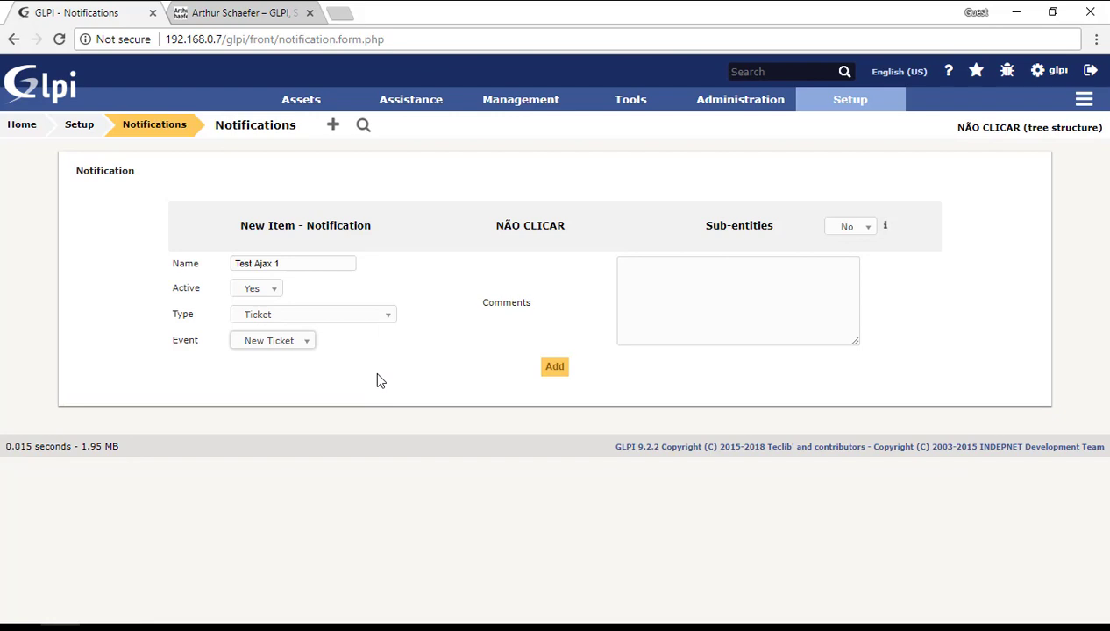
click(843, 228)
click(848, 260)
click(561, 368)
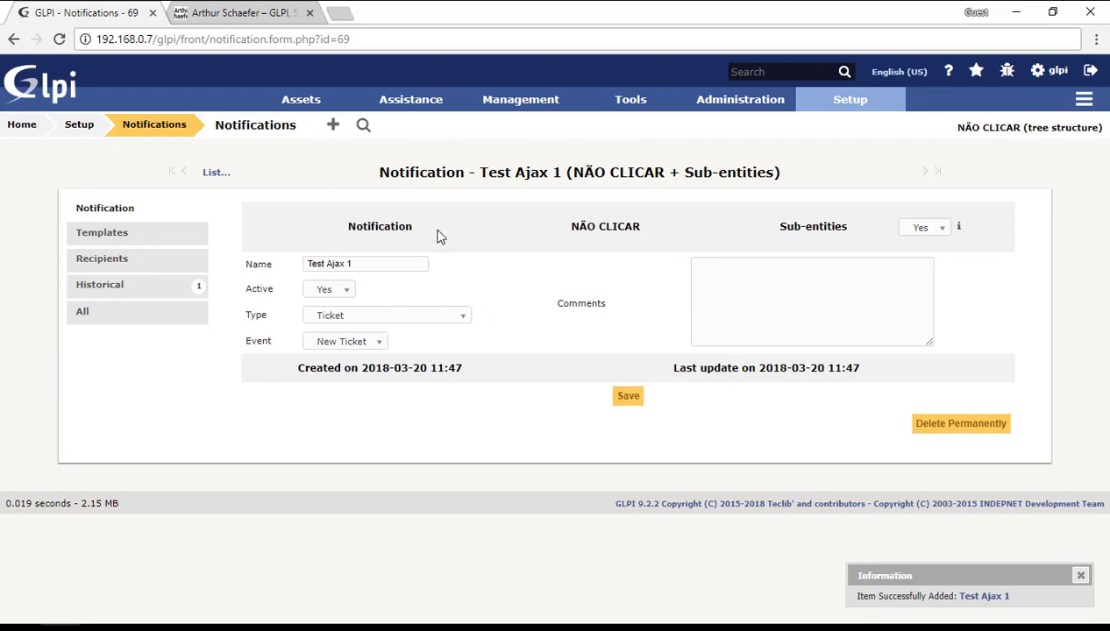
Step: In the Templates tab, add the Test Ajax 1 template with mode Ajax
click(147, 235)
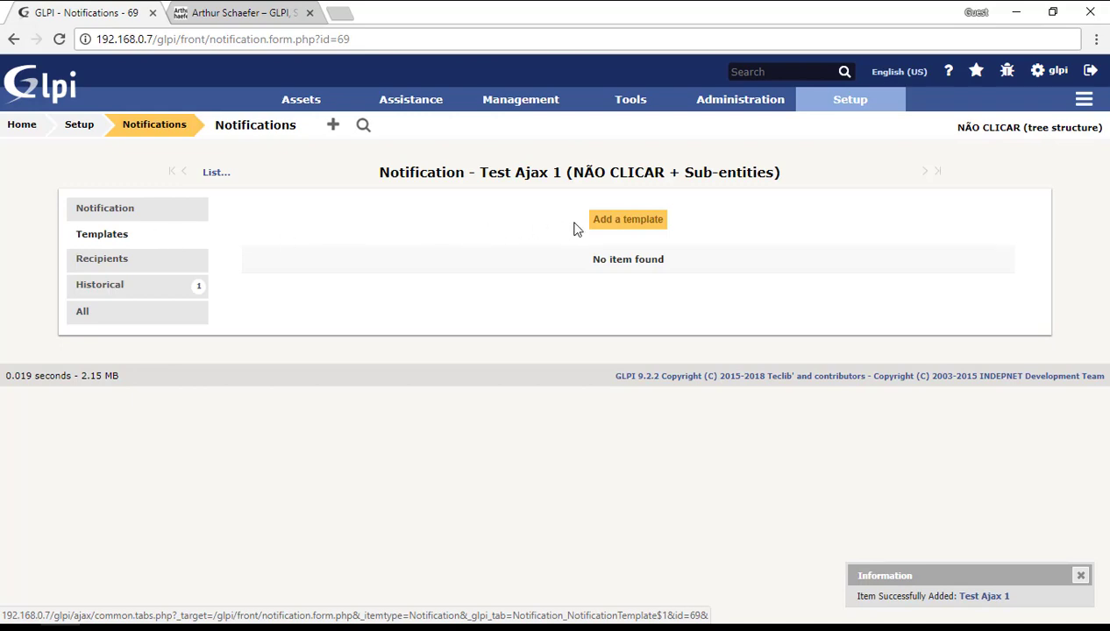
click(614, 226)
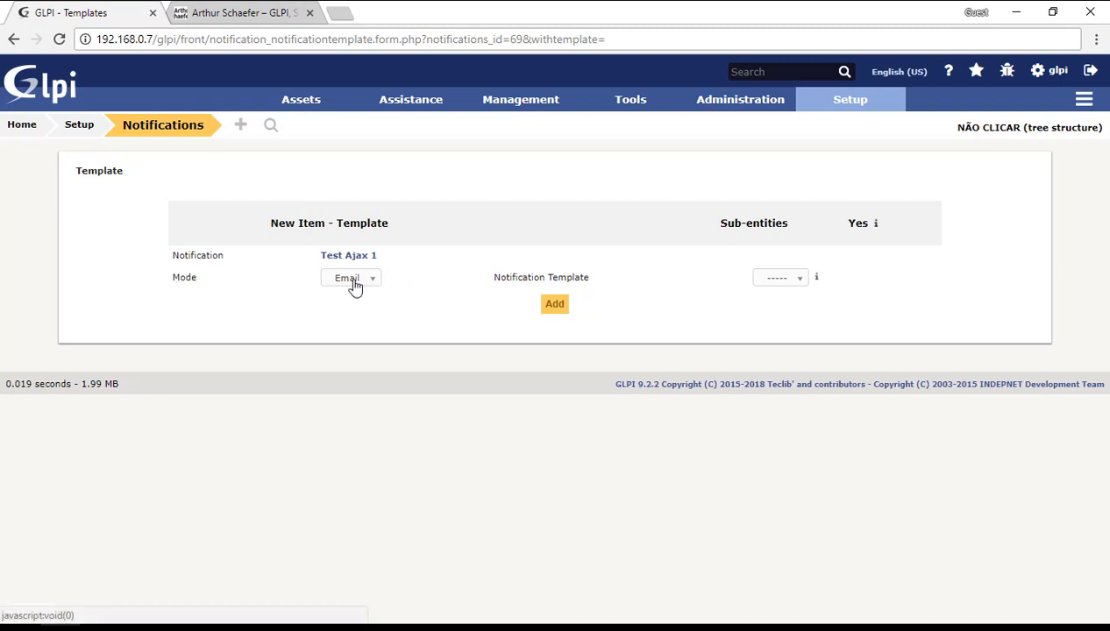
click(354, 284)
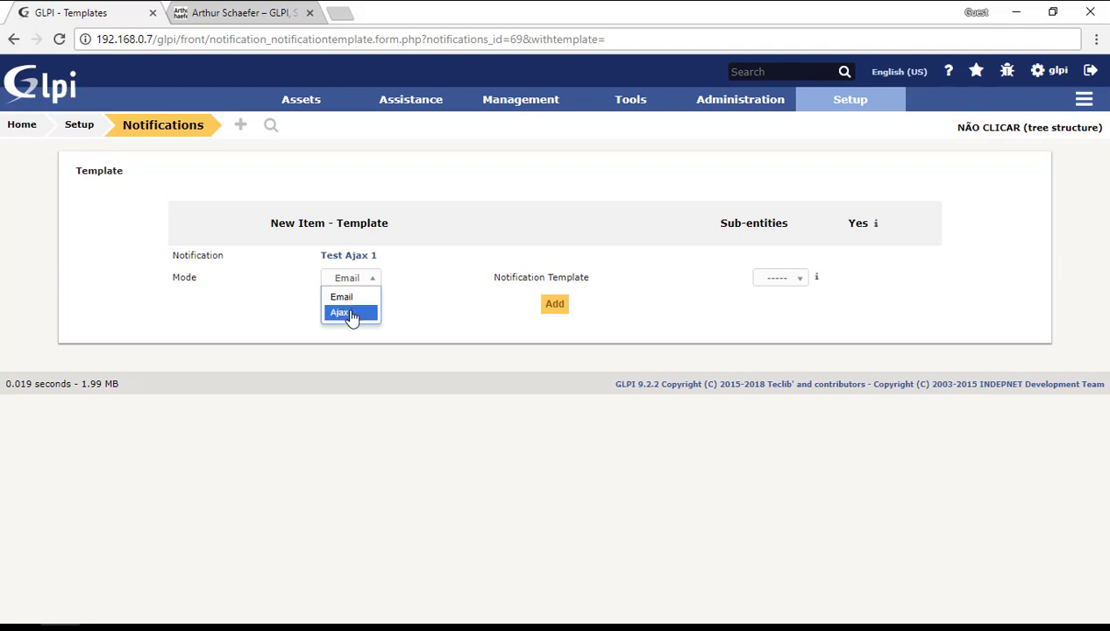
click(351, 316)
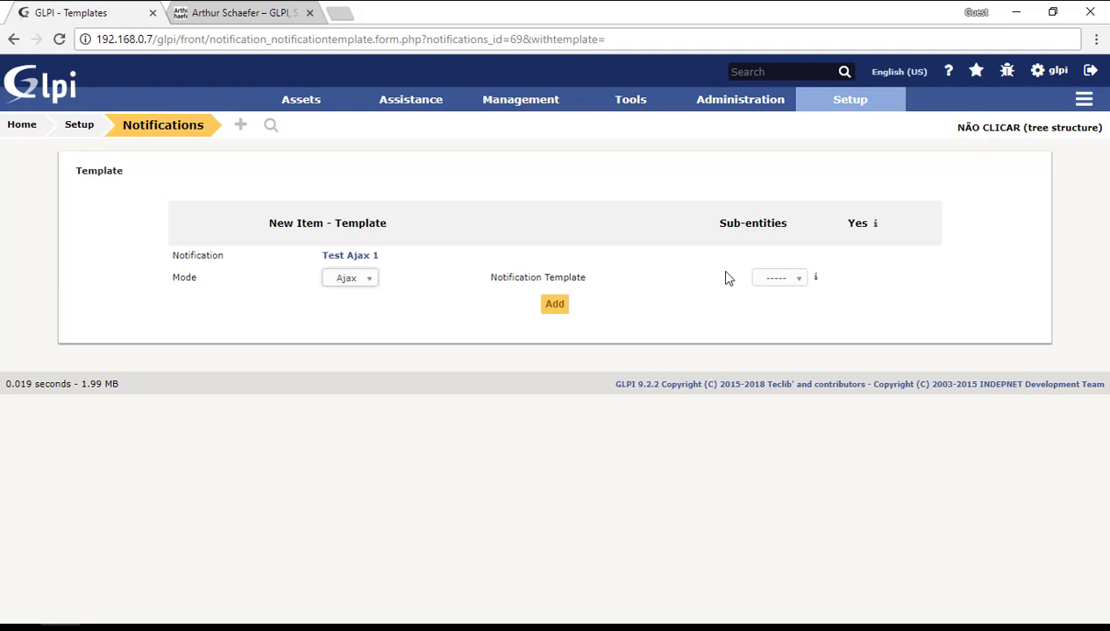
click(793, 280)
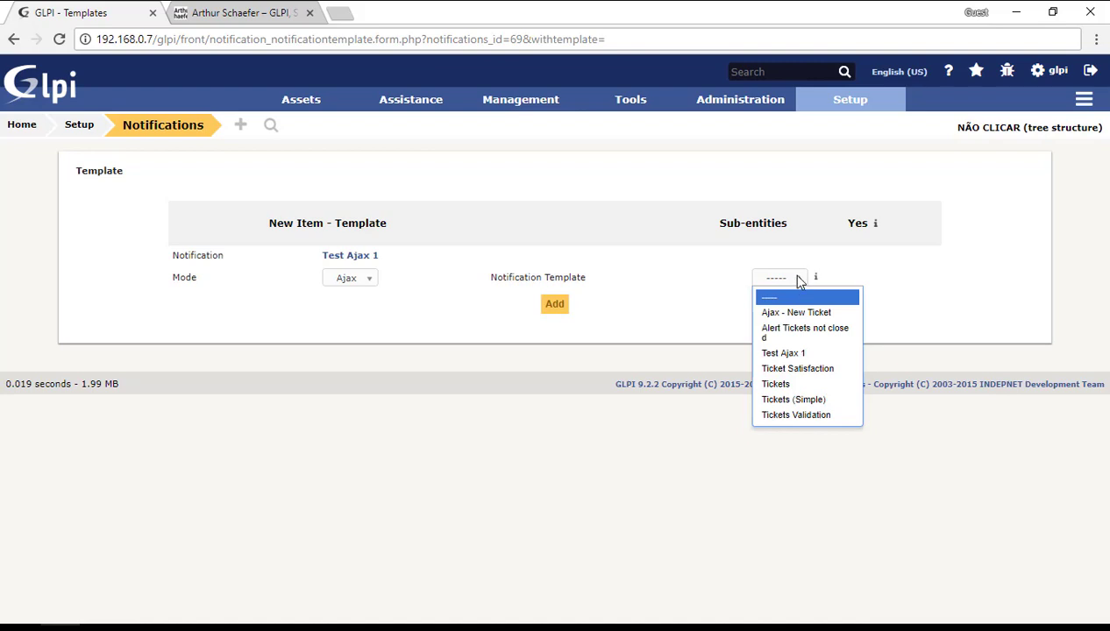
click(812, 354)
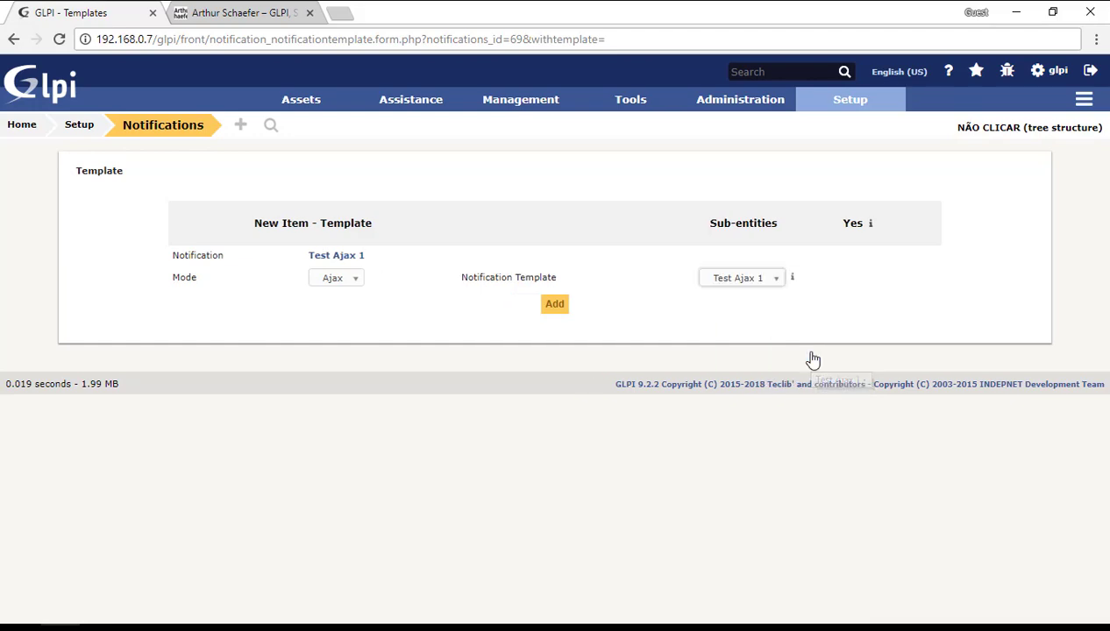
click(555, 306)
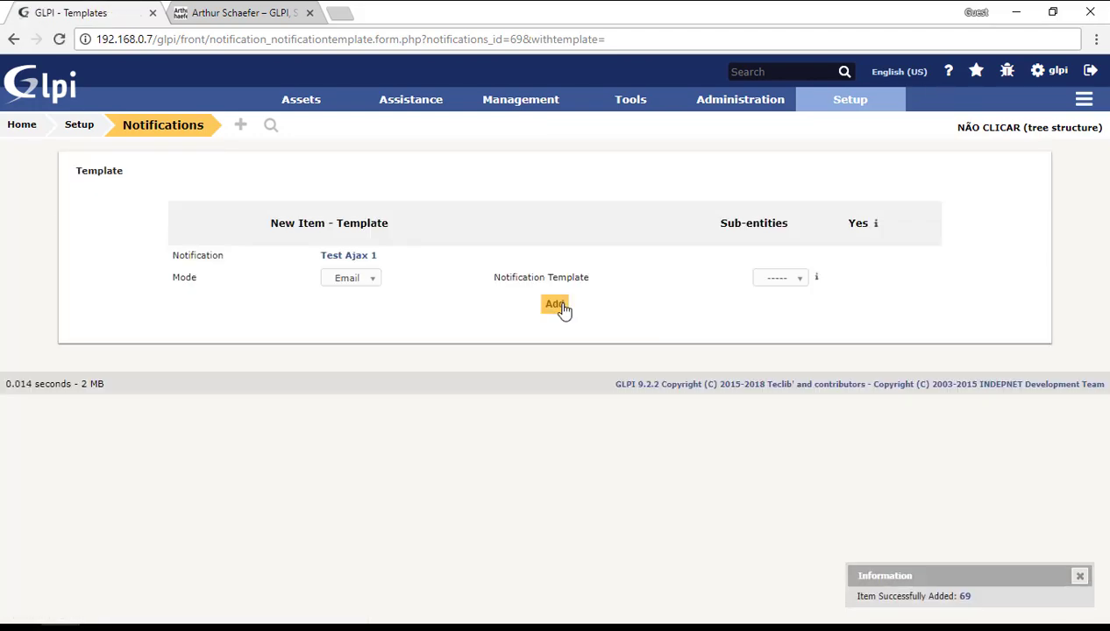
Step: Add Profile: Super-Admin and Profile: Self-Service as recipients of Test Ajax 1 and update
click(358, 258)
click(173, 260)
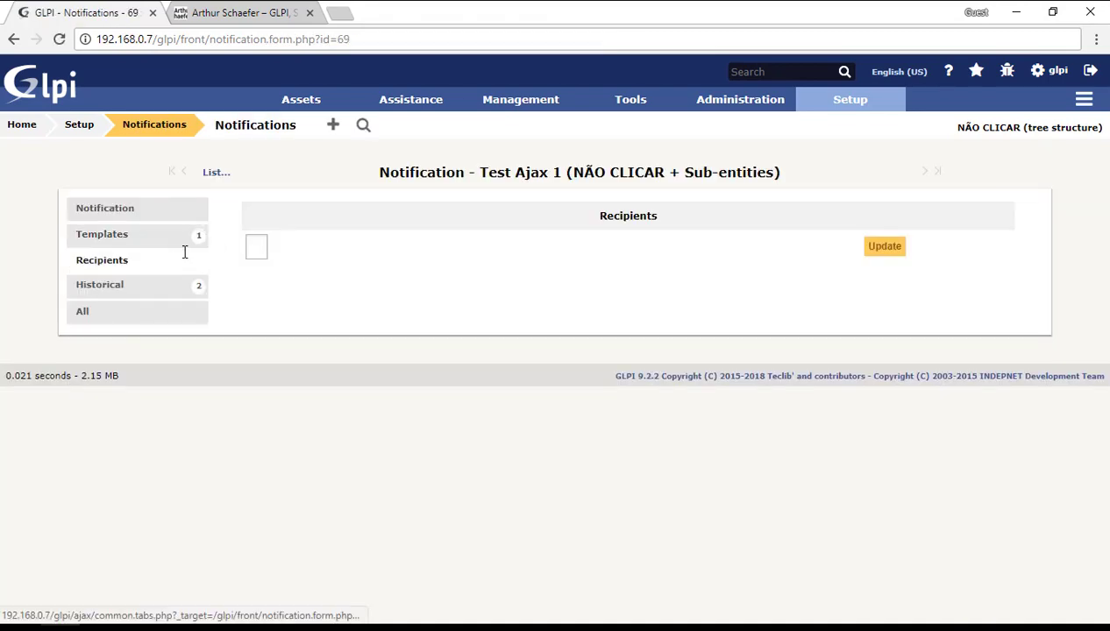
click(255, 244)
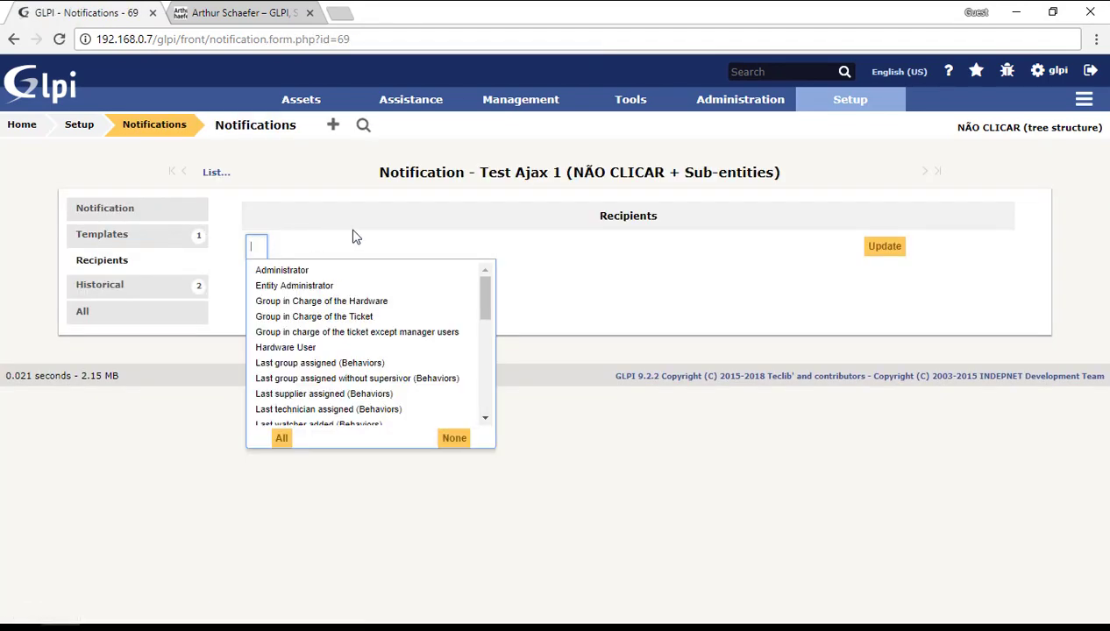
text(supe)
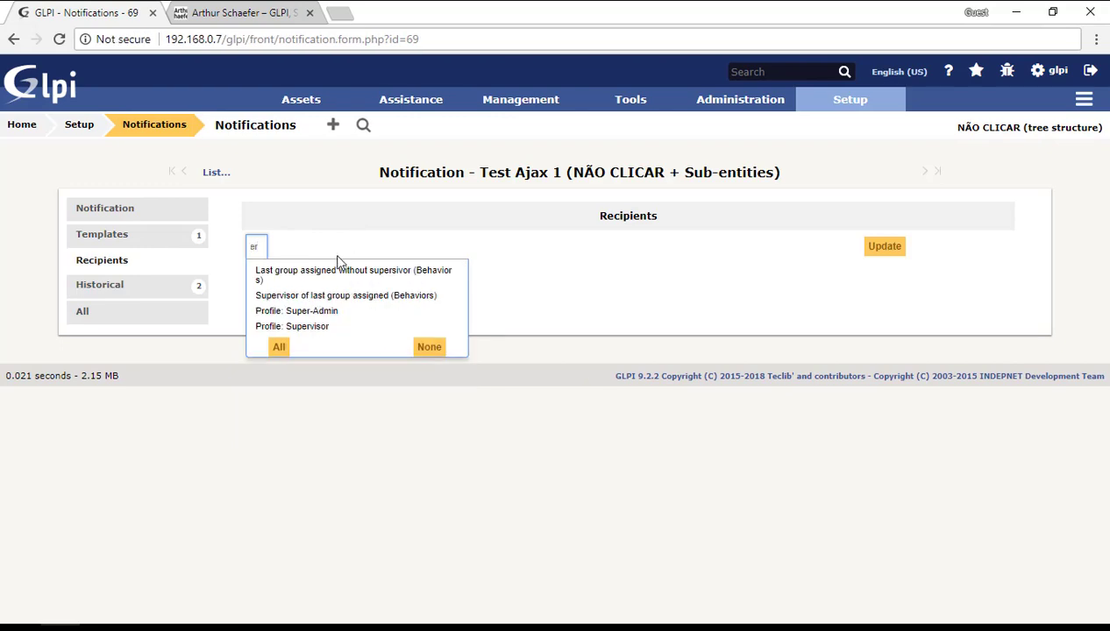
click(315, 311)
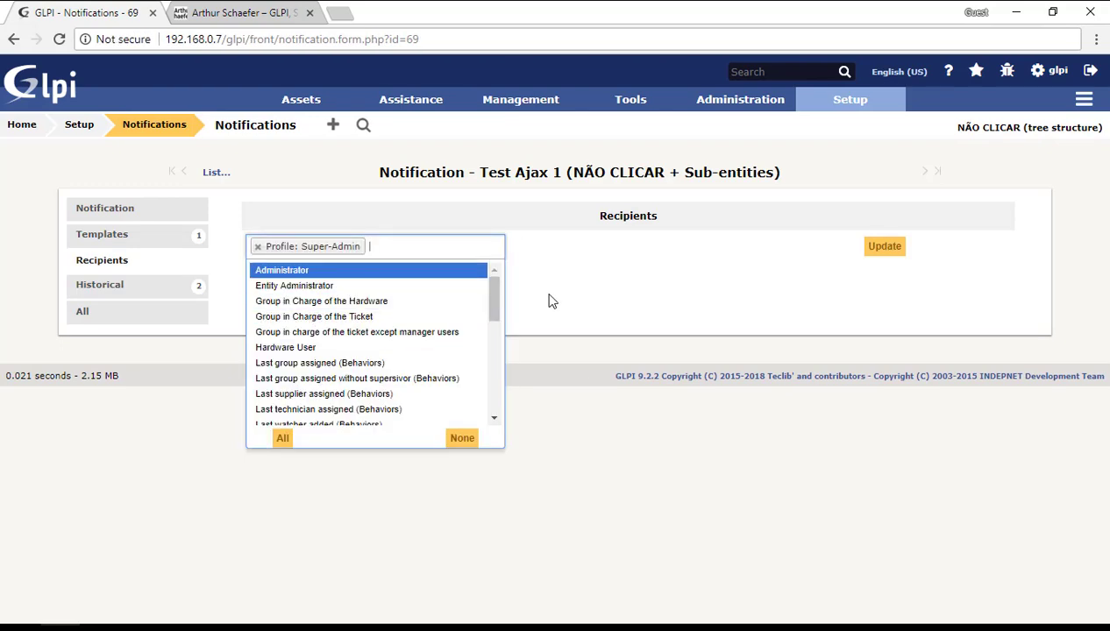
text(self)
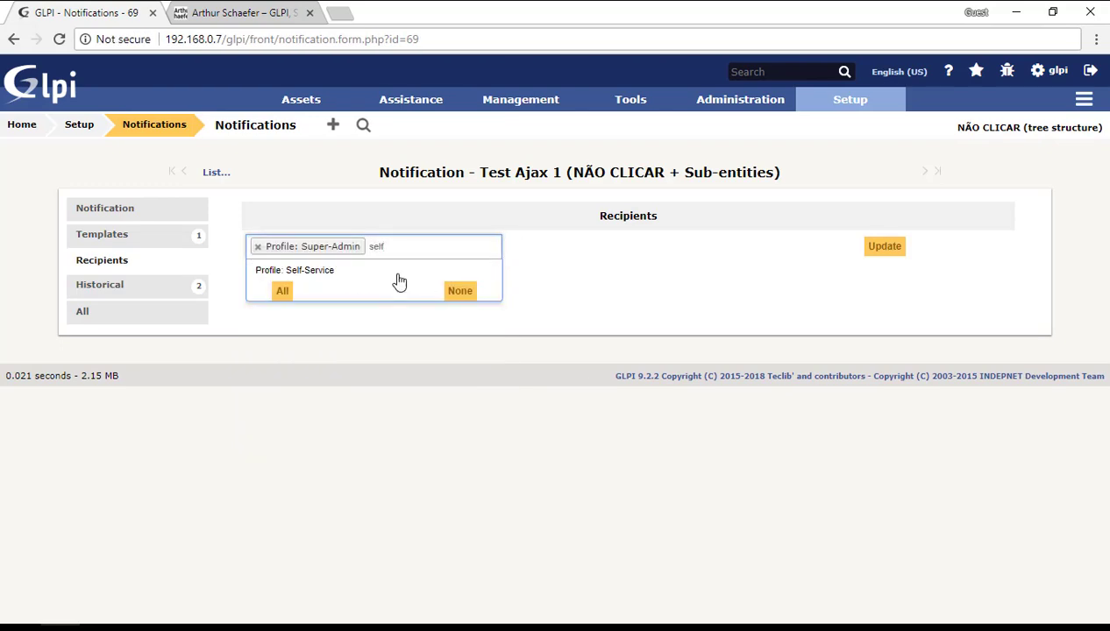
click(382, 273)
click(684, 215)
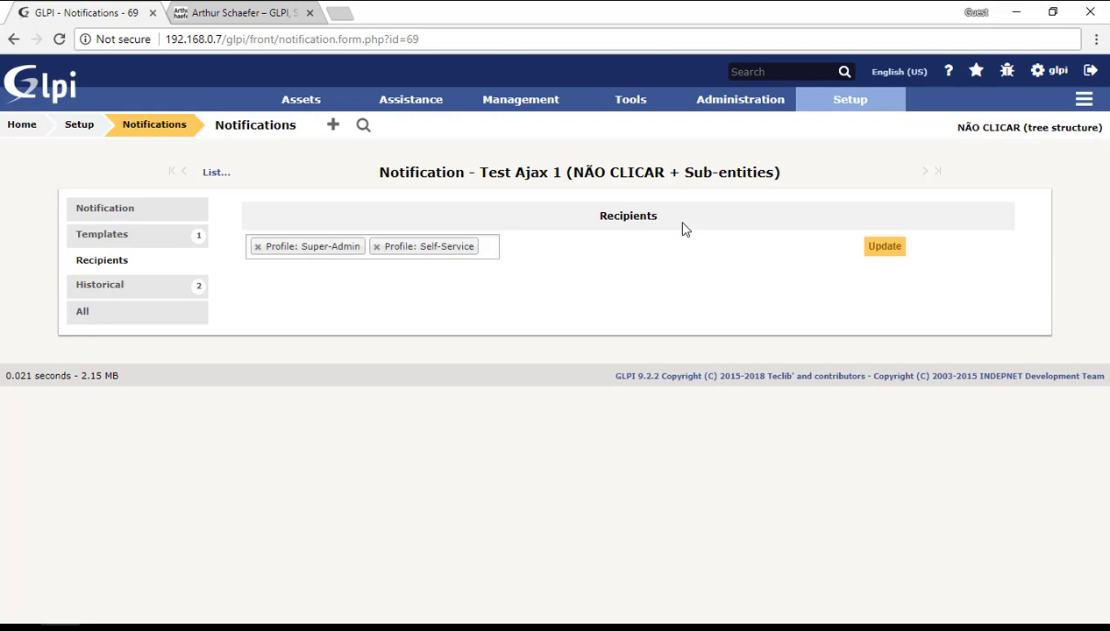
click(895, 251)
mouse_move(854, 110)
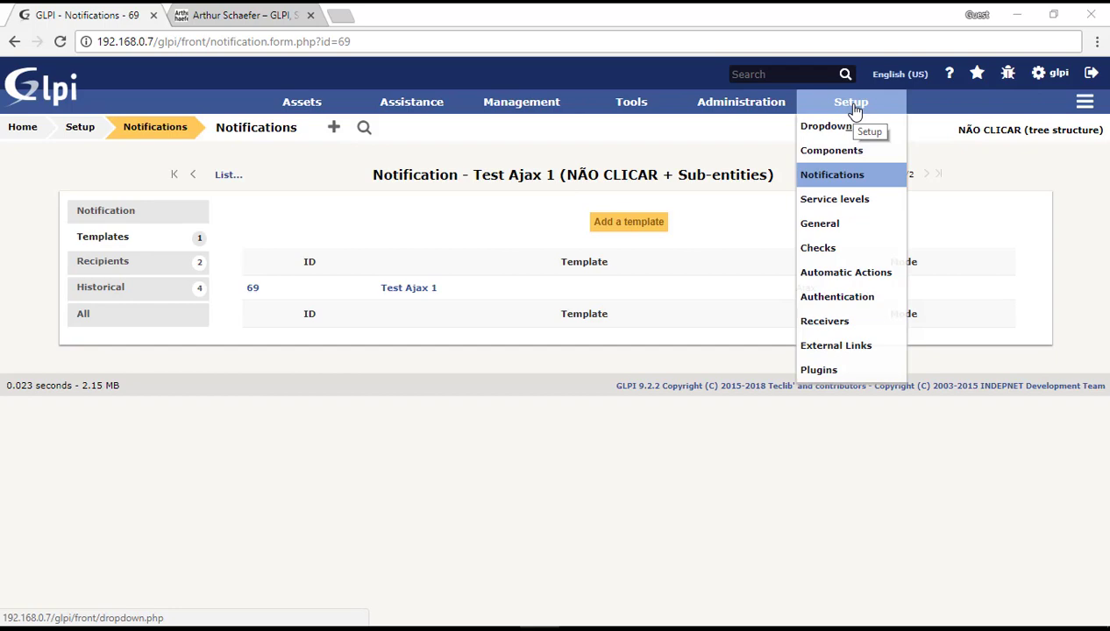
Step: Switch to the Firefox window showing the GLPI login page and maximize it
key(alt+Tab)
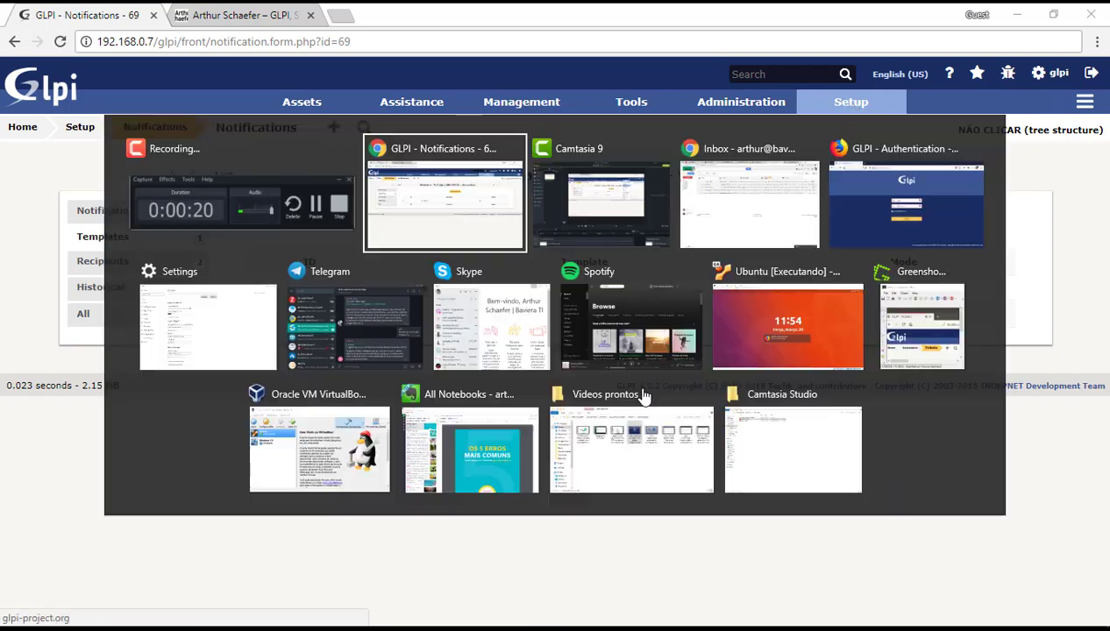
key(Tab)
key(Escape)
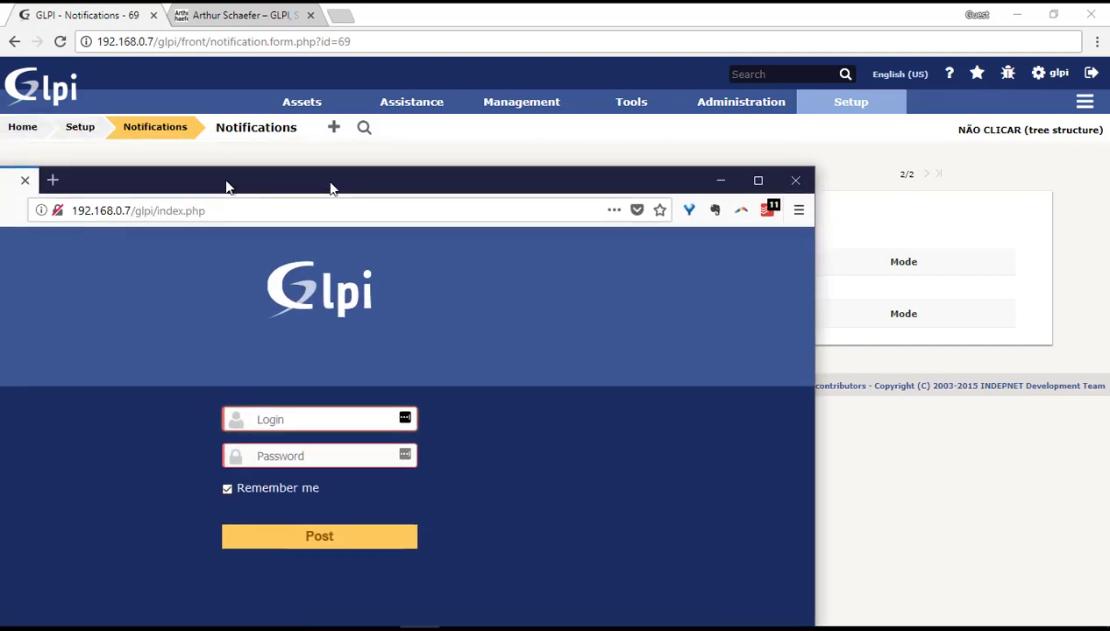
drag(330, 185, 392, 8)
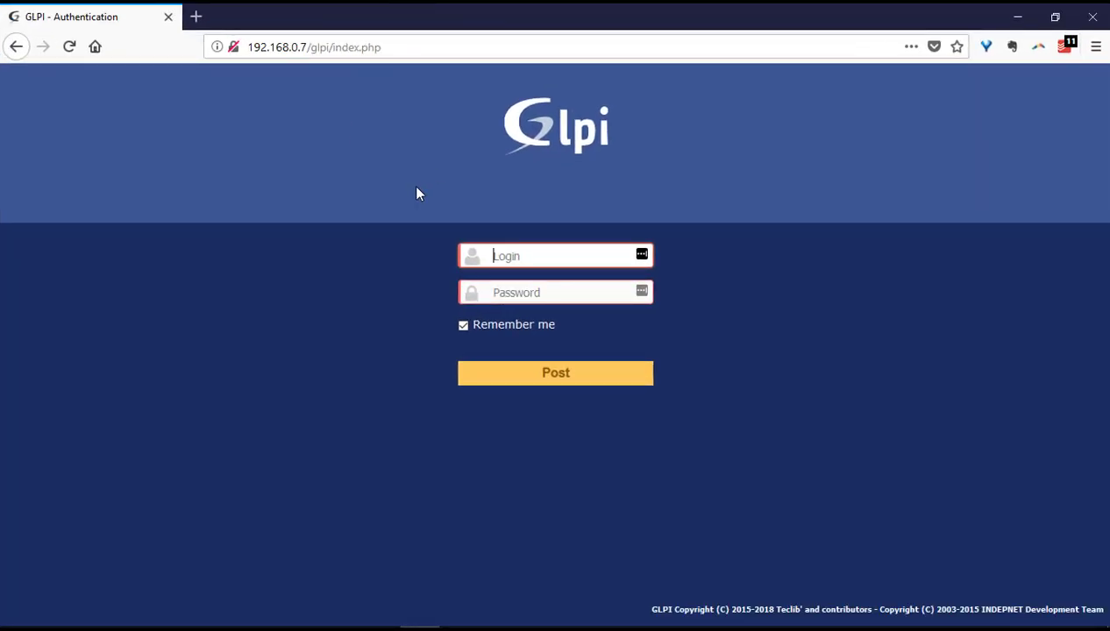
Step: Log in to GLPI with the account's username and password
text(glpi)
key(Tab)
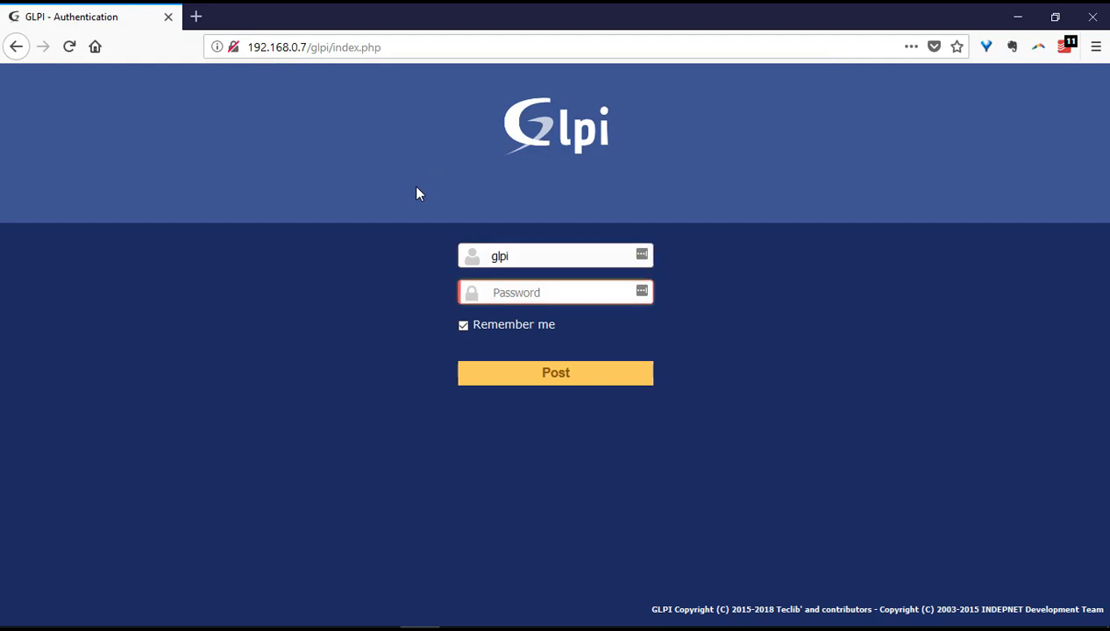
text(glp)
key(Return)
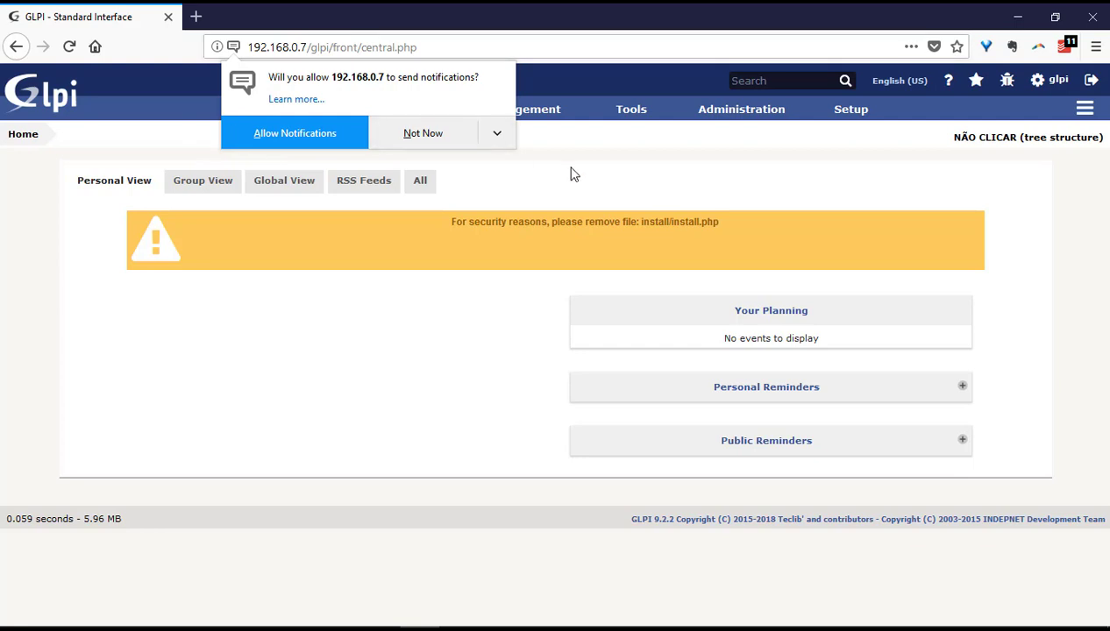
Step: Allow notifications from the GLPI site in Firefox's permission prompt
click(285, 133)
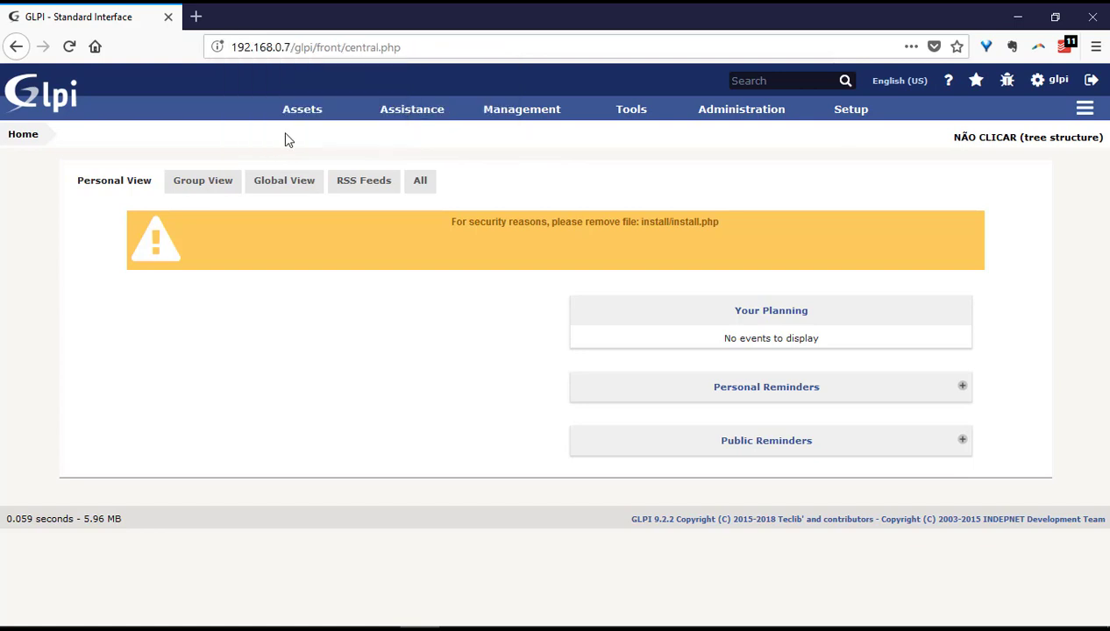